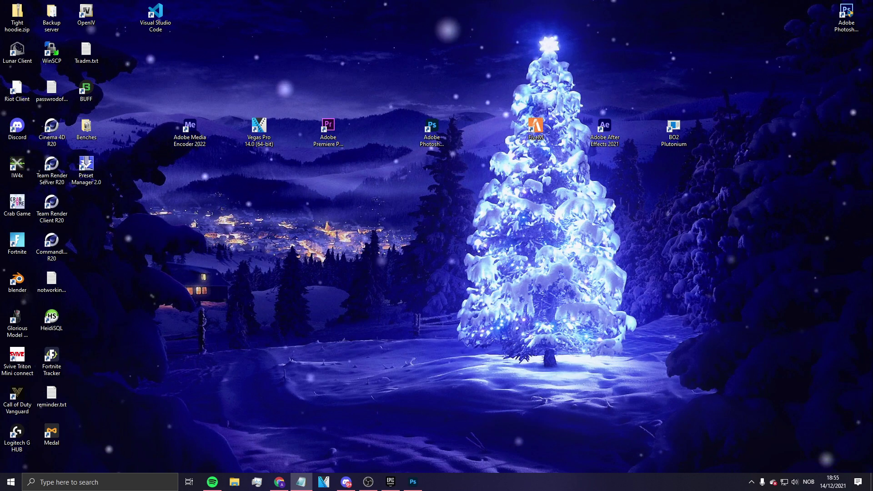
# Switch to Discord and view the blue flame hoodie and glowing blue mask images enlarged in the recent-clothing channel.
pyautogui.click(346, 482)
pyautogui.scroll(3, 266, 291)
pyautogui.scroll(8, 266, 291)
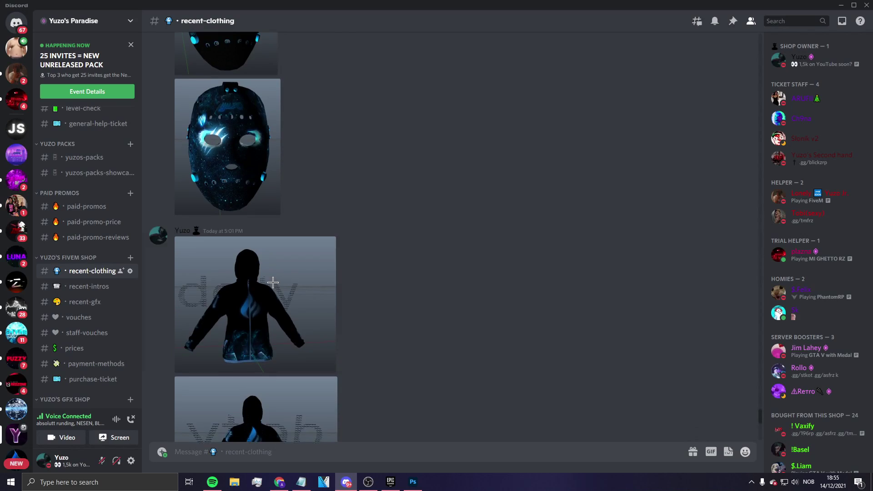
pyautogui.click(273, 268)
pyautogui.click(619, 315)
pyautogui.click(276, 282)
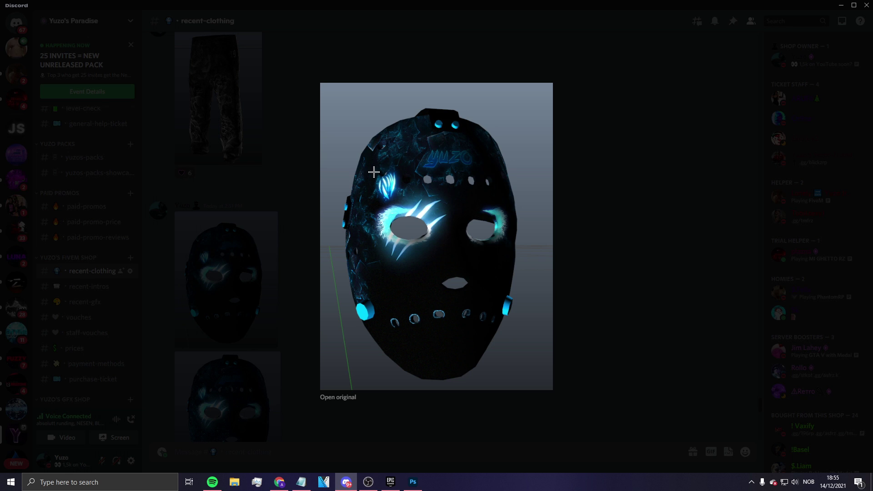
pyautogui.click(608, 204)
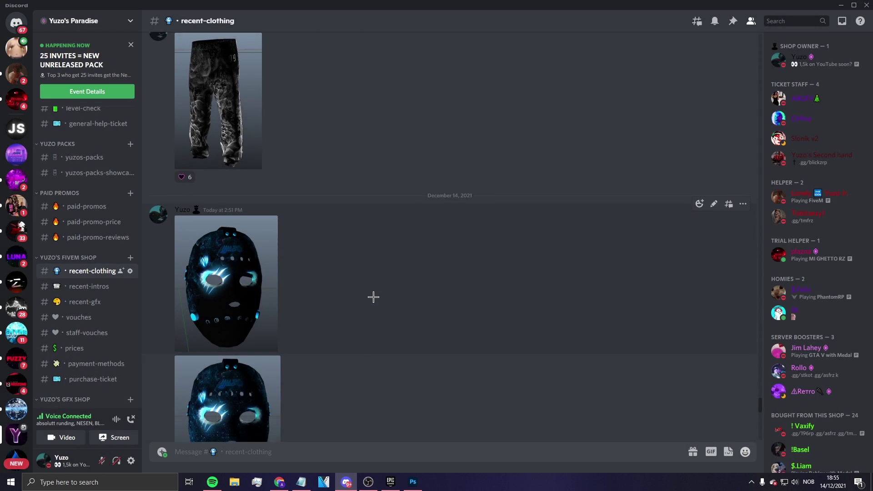
# View the dark grey patterned hoodie and matching pants posted on 12/09/2021 at full size.
pyautogui.scroll(6, 372, 296)
pyautogui.click(254, 281)
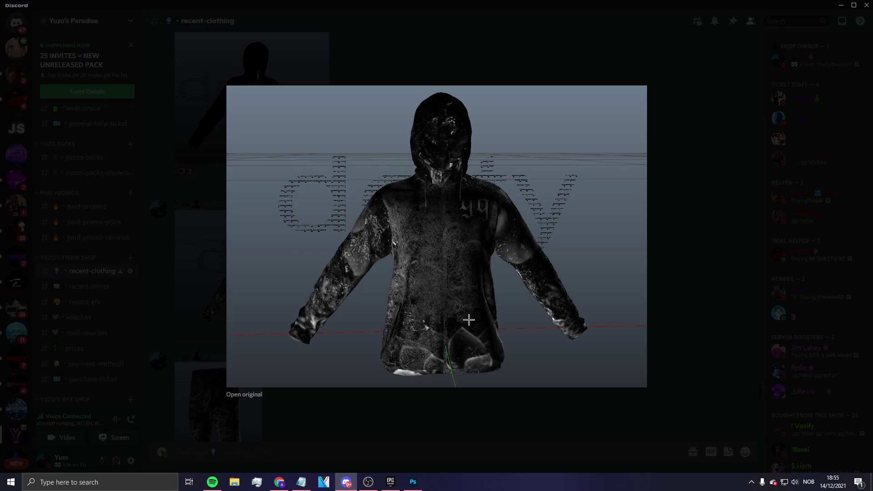
pyautogui.click(455, 408)
pyautogui.click(245, 386)
pyautogui.click(591, 256)
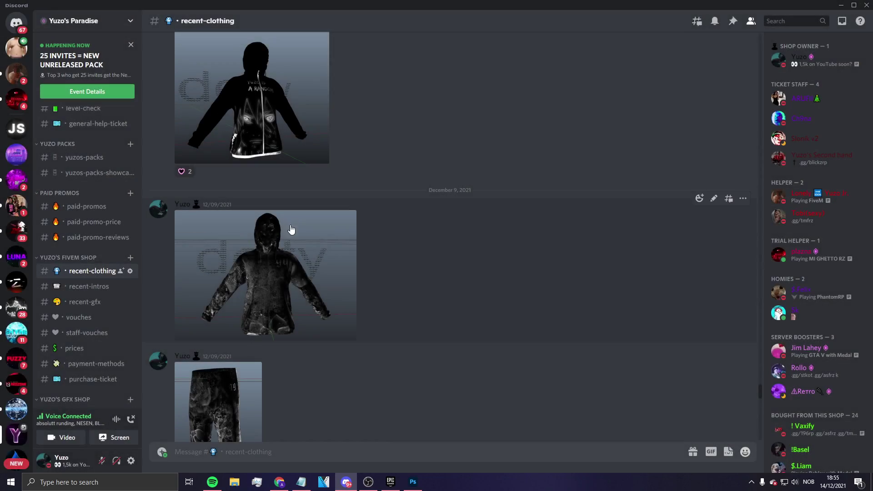
pyautogui.click(292, 229)
pyautogui.click(700, 223)
# Browse the older clothing, mask and vest posts in recent-clothing back to August 2021.
pyautogui.scroll(8, 448, 251)
pyautogui.scroll(10, 448, 252)
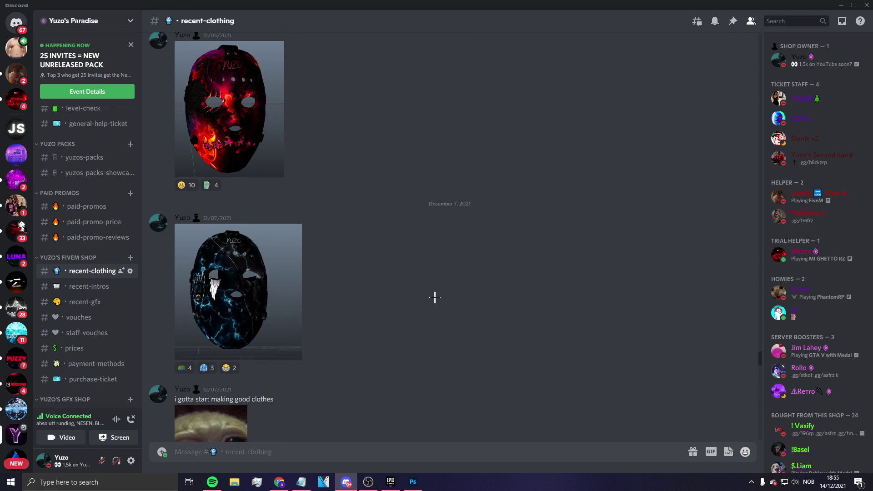
pyautogui.scroll(5, 439, 306)
pyautogui.scroll(20, 480, 288)
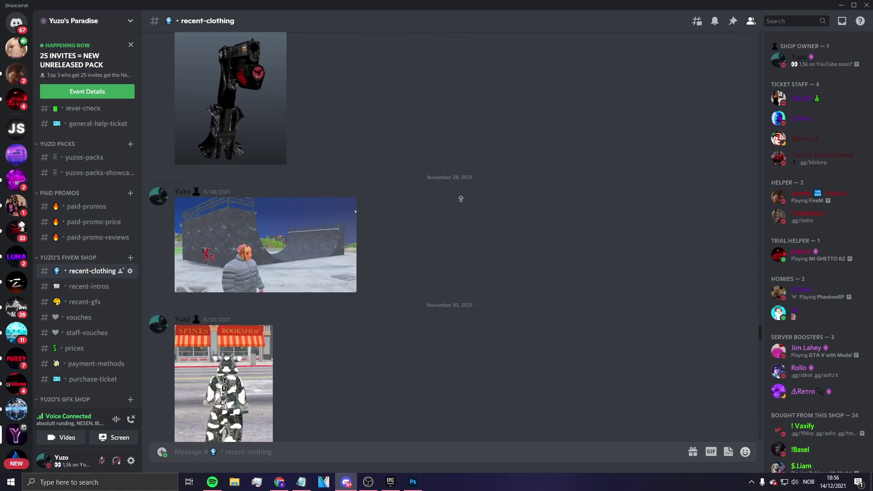
pyautogui.scroll(20, 470, 215)
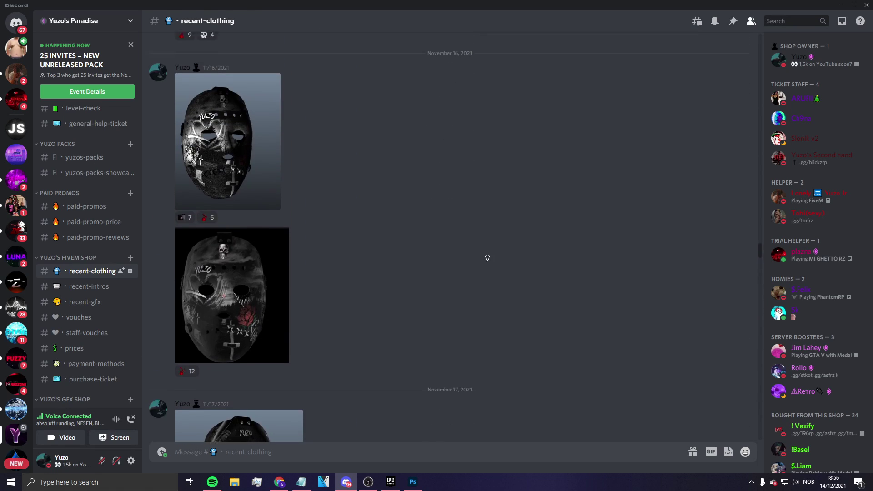
pyautogui.scroll(20, 518, 232)
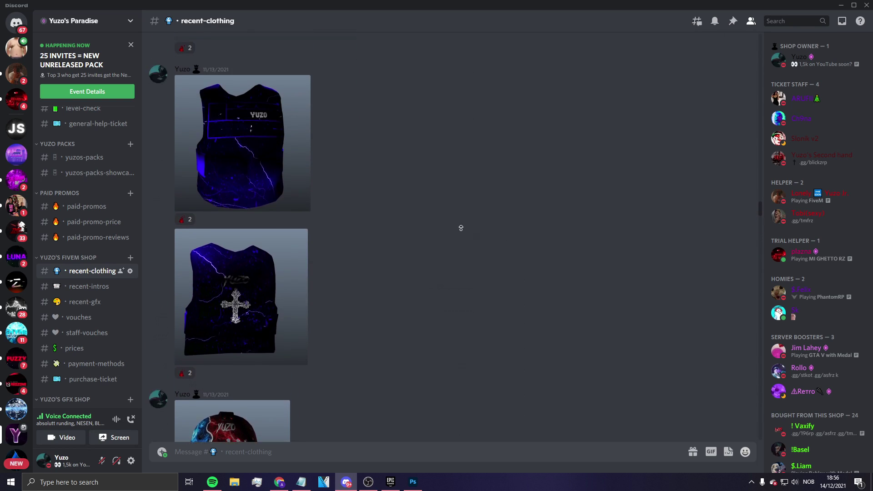
pyautogui.scroll(20, 469, 222)
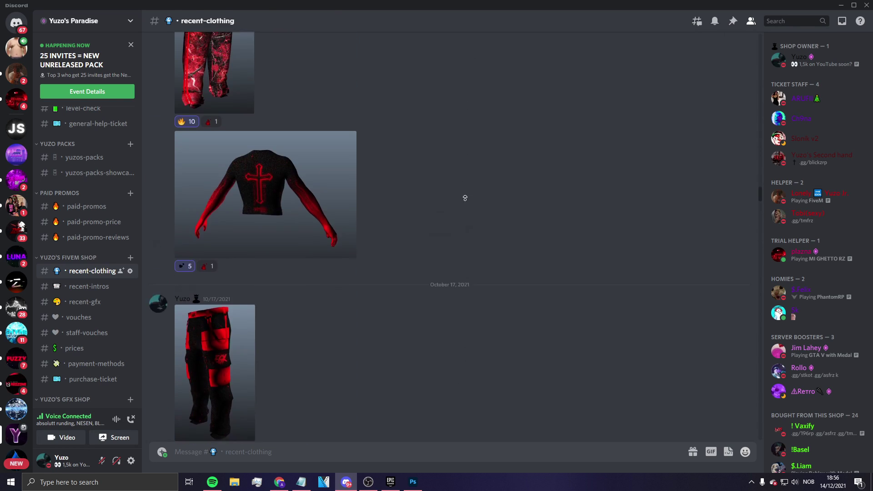
pyautogui.scroll(20, 457, 195)
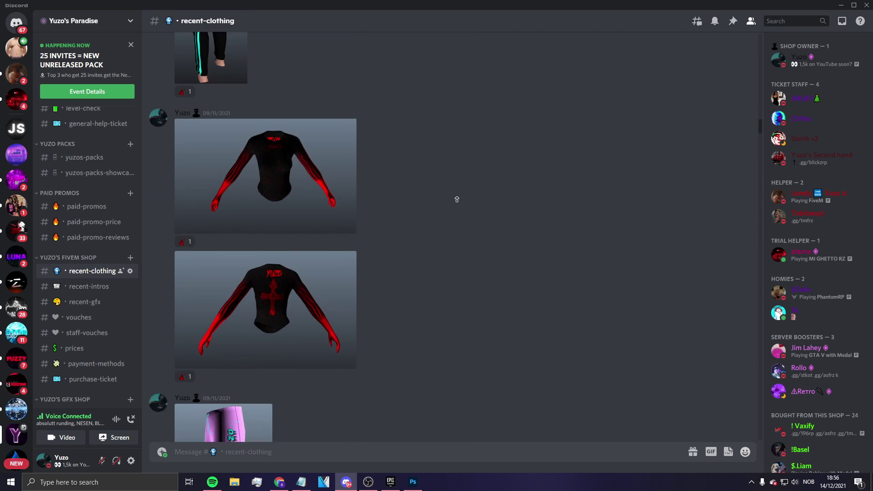
pyautogui.scroll(20, 442, 218)
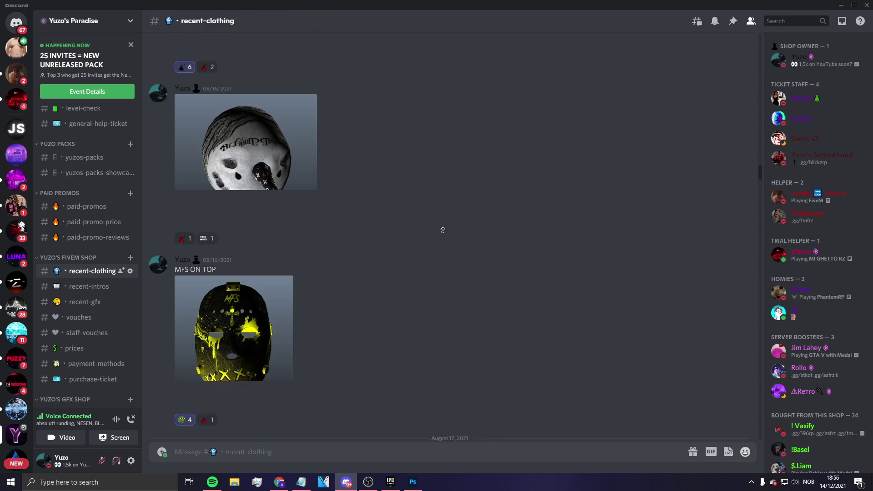
pyautogui.scroll(-4, 444, 232)
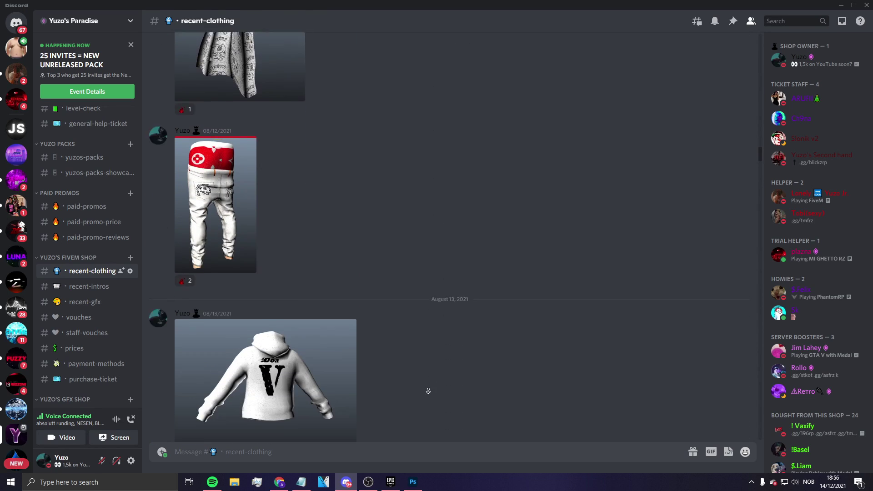
# View the red and black SSG mask and the black shirt with red sleeves enlarged.
pyautogui.click(253, 390)
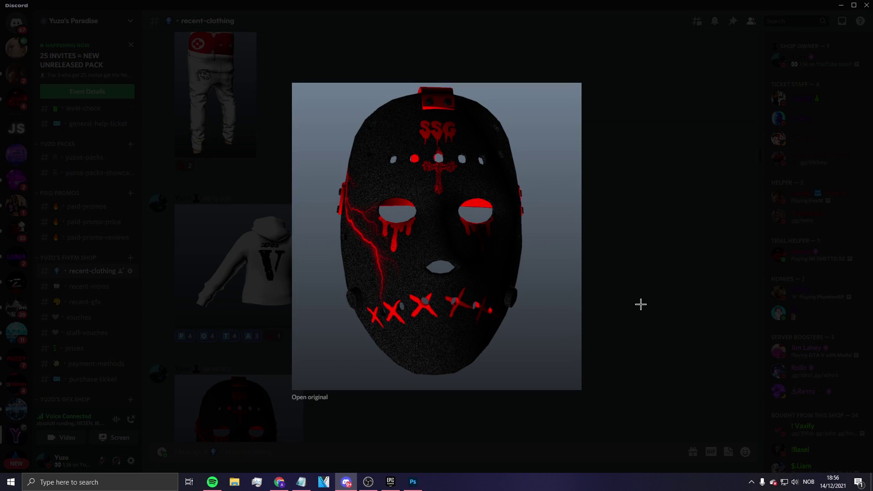
pyautogui.click(641, 304)
pyautogui.scroll(-10, 347, 288)
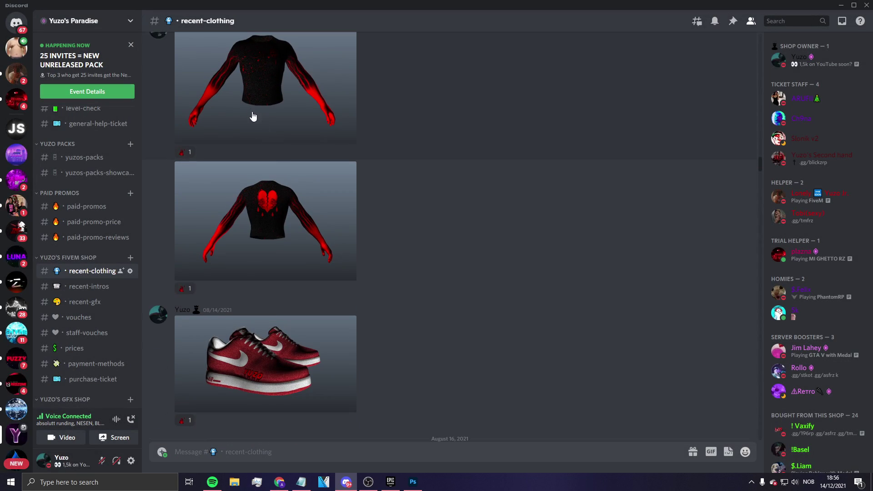
pyautogui.click(258, 121)
pyautogui.click(602, 131)
# View the white stitched mask and the yellow MFS mask from the 08/16/2021 posts enlarged.
pyautogui.scroll(-10, 363, 233)
pyautogui.scroll(-2, 317, 250)
pyautogui.click(288, 200)
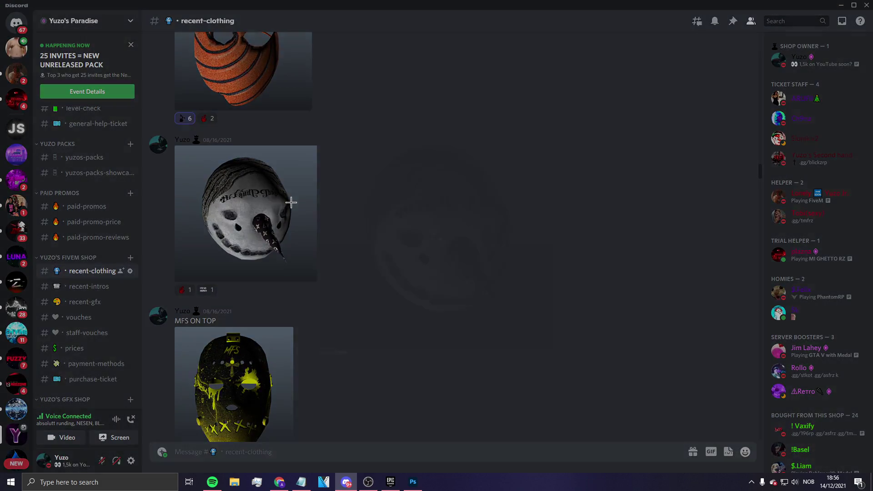
pyautogui.click(662, 181)
pyautogui.scroll(-5, 243, 170)
pyautogui.click(243, 171)
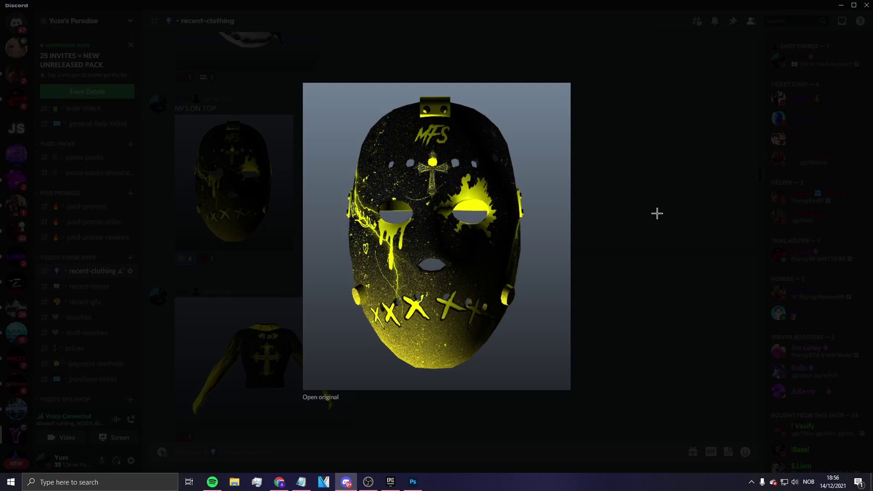
pyautogui.click(655, 213)
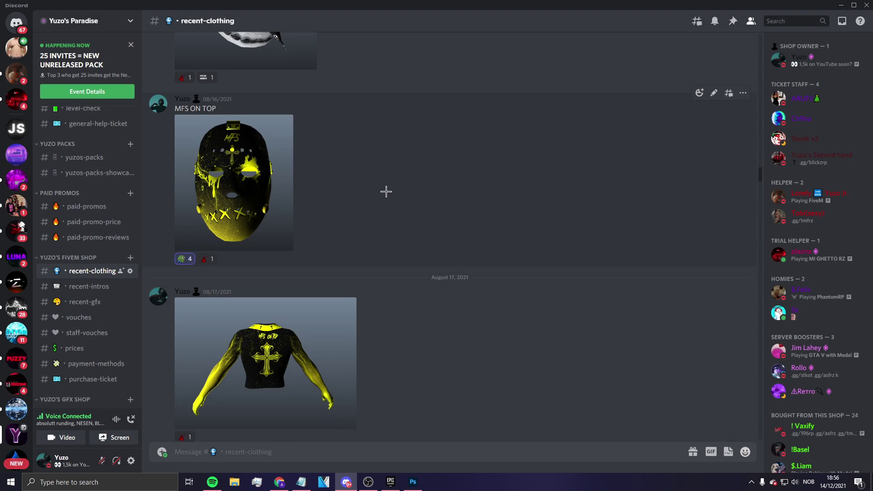
# Go through the posts after August 17, 2021 back to the newest clothing images in the channel.
pyautogui.scroll(-20, 495, 221)
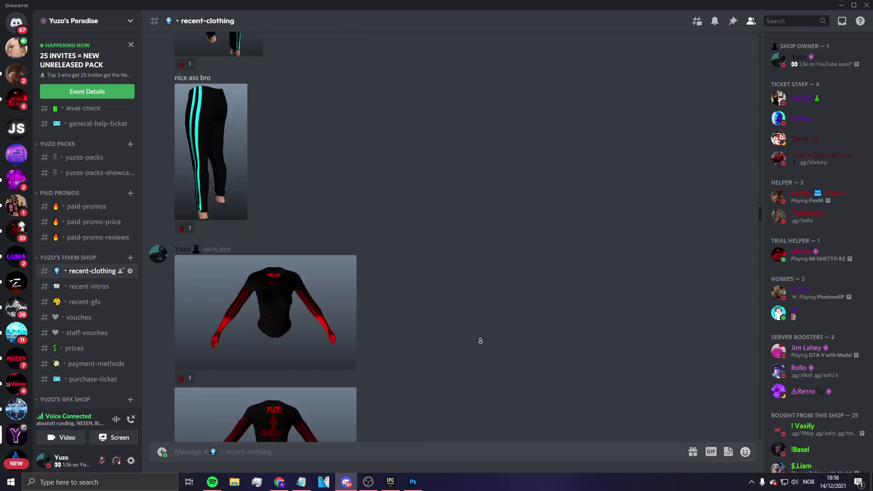
pyautogui.scroll(-20, 474, 347)
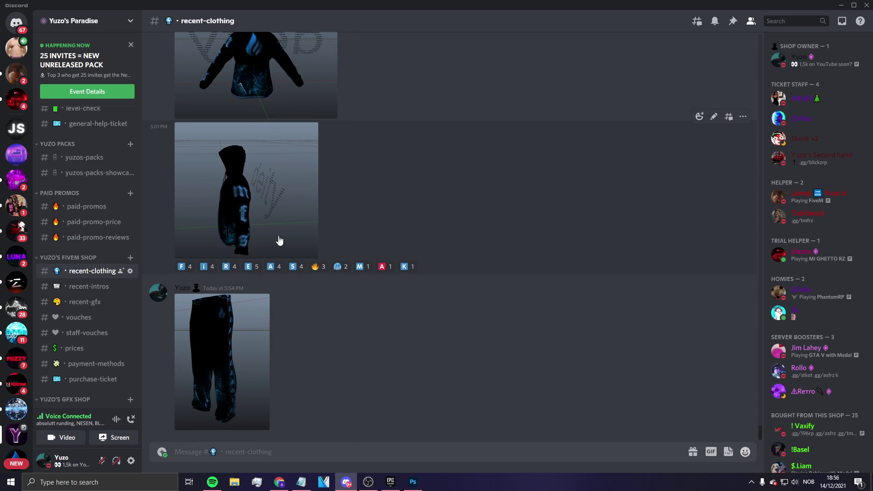
pyautogui.scroll(-3, 17, 200)
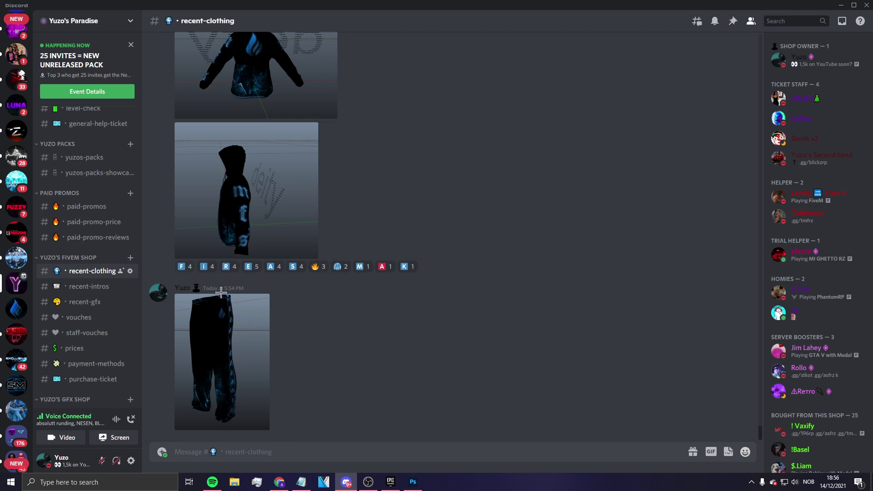
# Find the red and purple flame mask among the early December posts and view it enlarged.
pyautogui.scroll(15, 343, 351)
pyautogui.scroll(10, 460, 291)
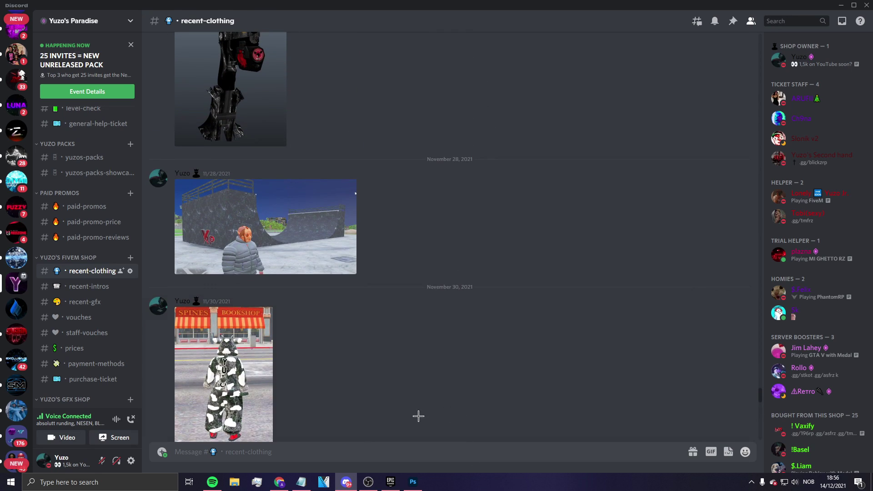
pyautogui.scroll(-8, 426, 416)
pyautogui.click(226, 68)
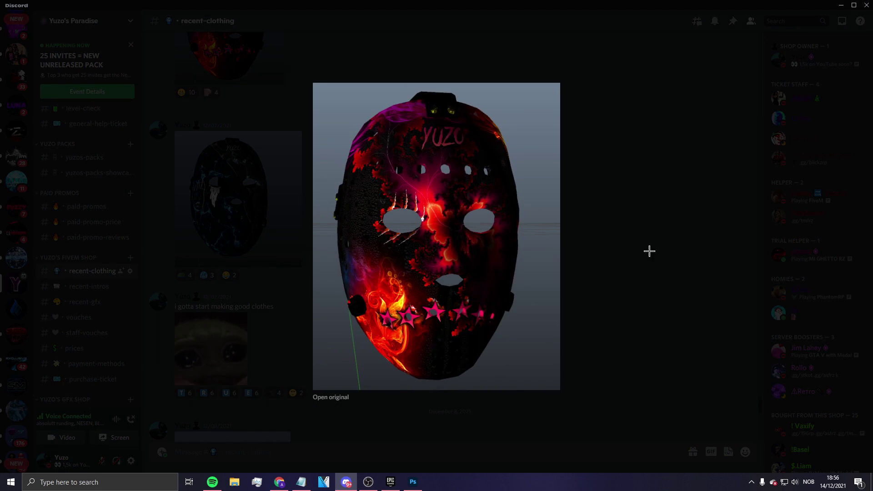
pyautogui.click(662, 250)
# Look through the November 2021 posts of props, shoes, vests and masks back to November 13.
pyautogui.scroll(5, 400, 314)
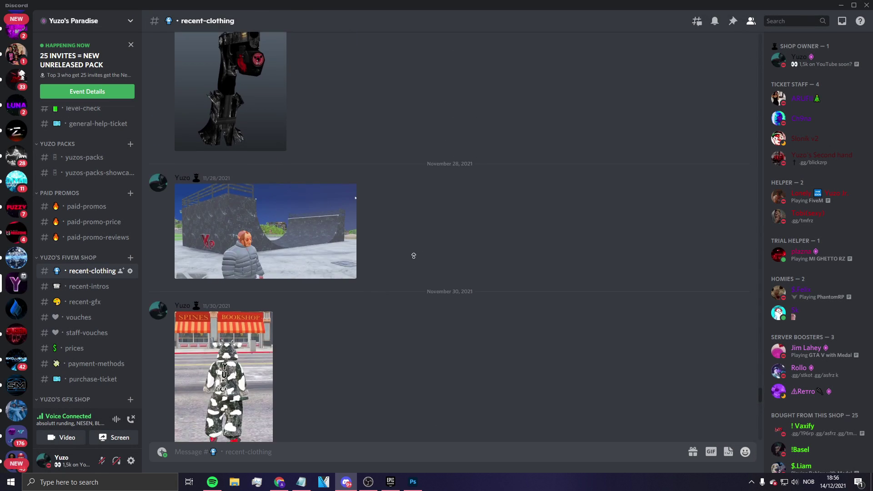
pyautogui.scroll(15, 447, 233)
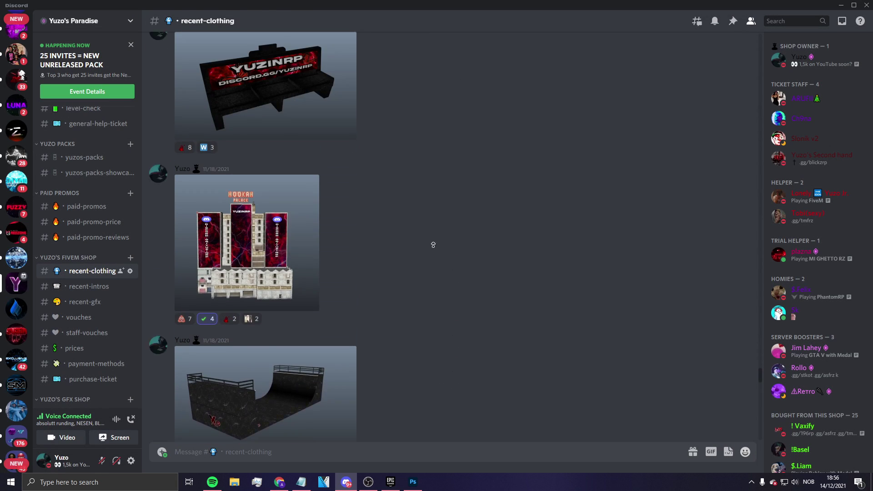
pyautogui.scroll(15, 440, 244)
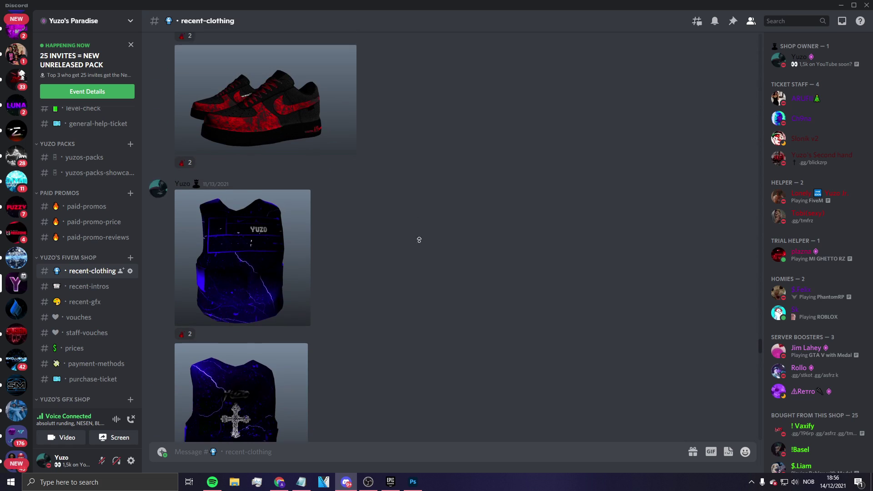
pyautogui.scroll(15, 427, 281)
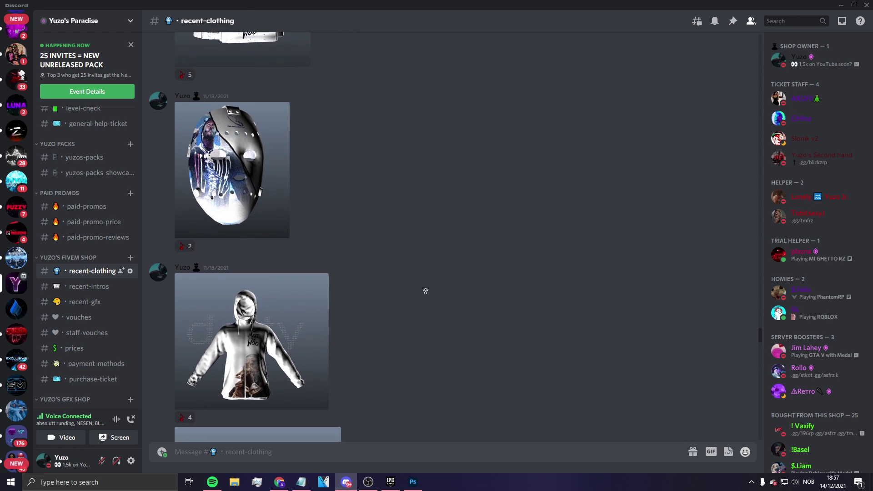
pyautogui.scroll(13, 439, 254)
pyautogui.scroll(-2, 446, 345)
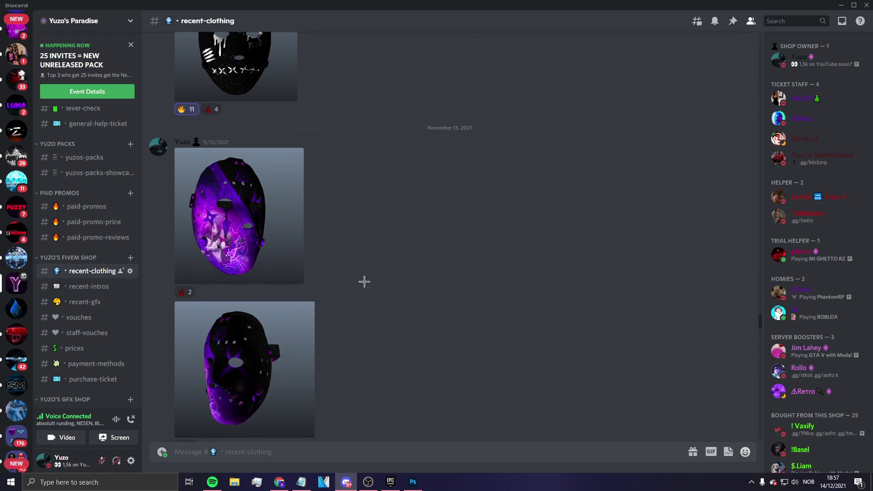
# View the purple mask and the purple full-body outfit from the 11/13/2021 posts enlarged.
pyautogui.click(272, 246)
pyautogui.press('Escape')
pyautogui.scroll(-8, 416, 263)
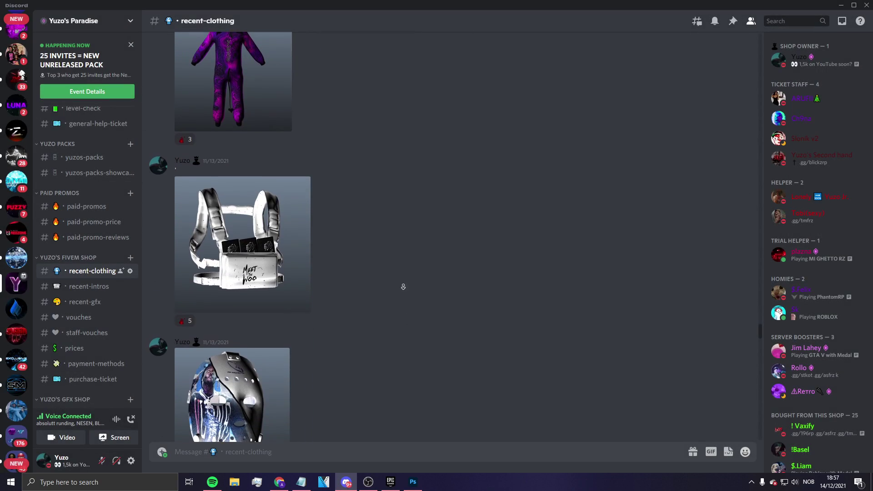
pyautogui.click(273, 105)
pyautogui.click(585, 255)
pyautogui.middleClick(485, 263)
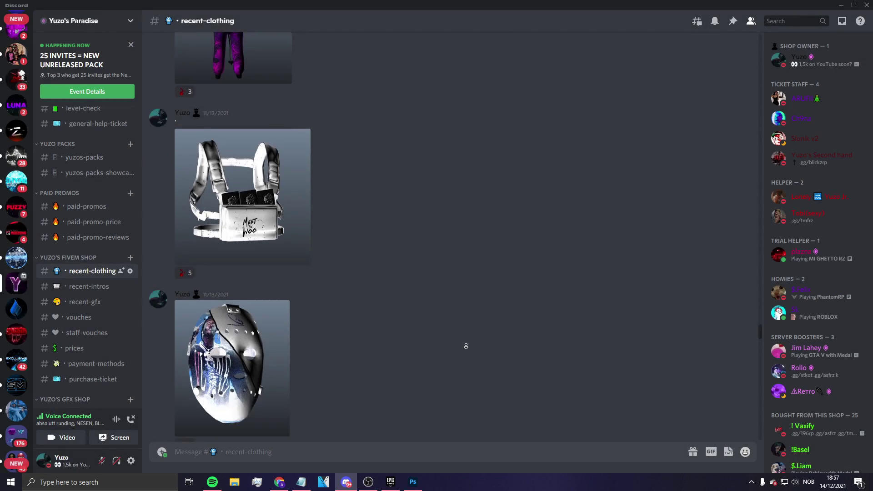
# Return to the newest posts and view the blue flame hoodie's back and side images and the matching pants enlarged.
pyautogui.scroll(10, 457, 229)
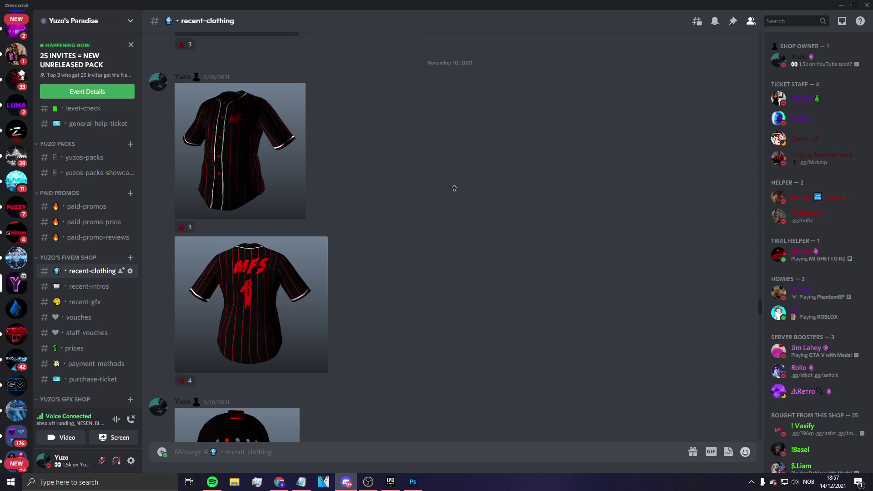
pyautogui.scroll(-15, 476, 347)
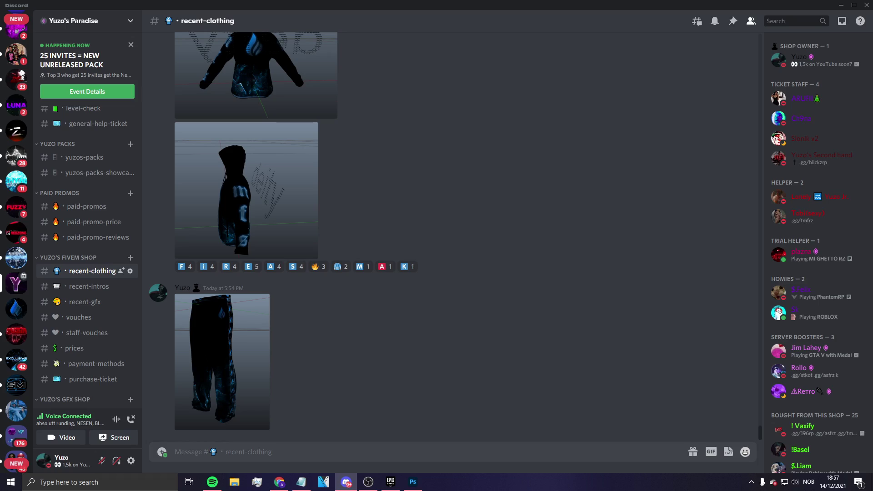
pyautogui.click(310, 102)
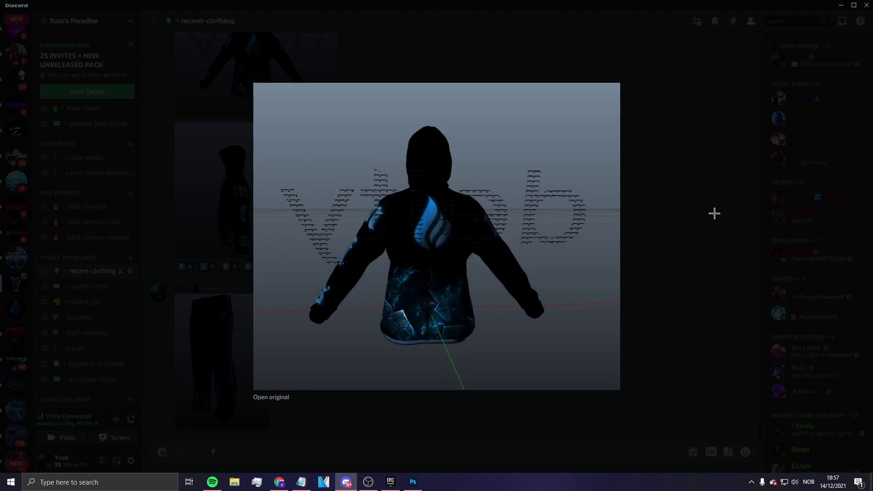
pyautogui.click(713, 211)
pyautogui.click(230, 233)
pyautogui.press('Escape')
pyautogui.click(214, 311)
pyautogui.click(671, 203)
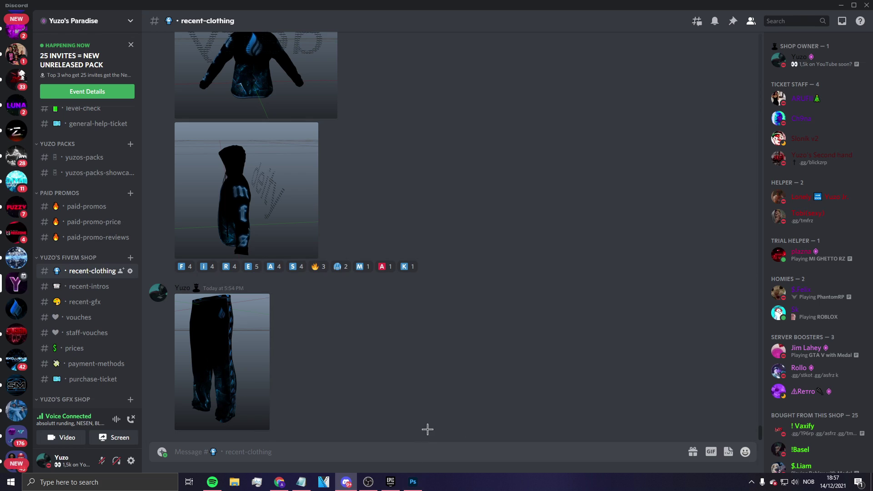
# Browse back from the newest posts to the blue lightning vests and split-colour mask of November 13.
pyautogui.scroll(3, 364, 395)
pyautogui.scroll(-3, 359, 391)
pyautogui.scroll(10, 343, 362)
pyautogui.scroll(15, 409, 179)
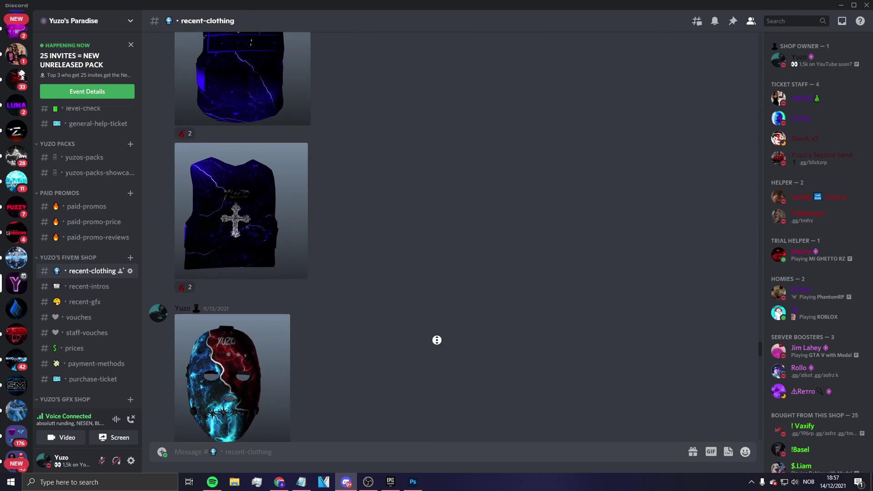
# Find the posts of 11/21/2021 and view the red rose mask and the black skull-and-stars mask enlarged in turn.
pyautogui.scroll(-20, 437, 340)
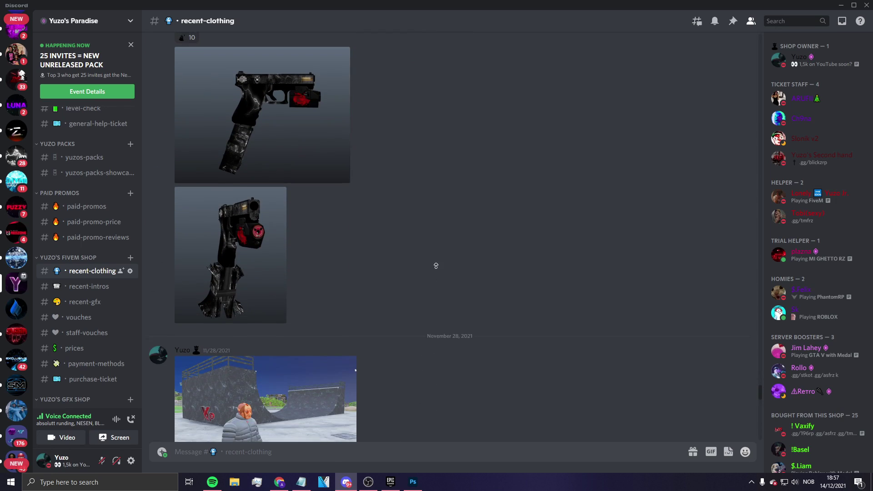
pyautogui.scroll(5, 436, 266)
pyautogui.click(249, 275)
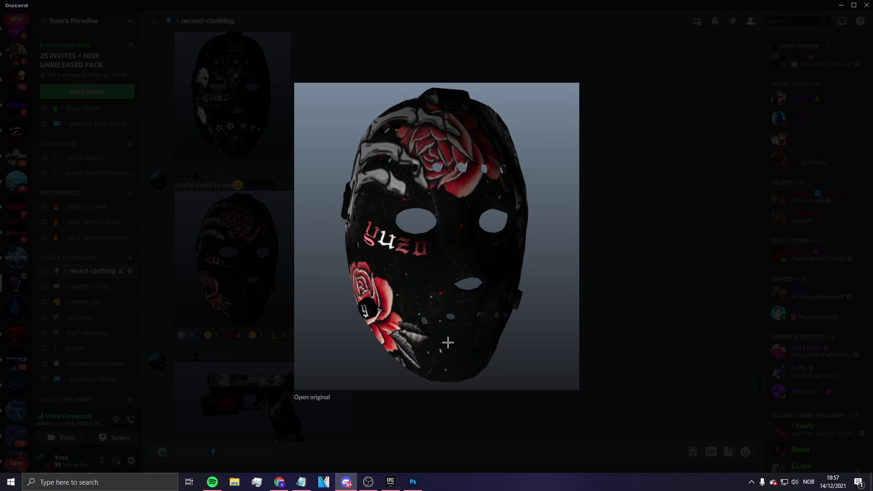
pyautogui.click(701, 207)
pyautogui.click(232, 95)
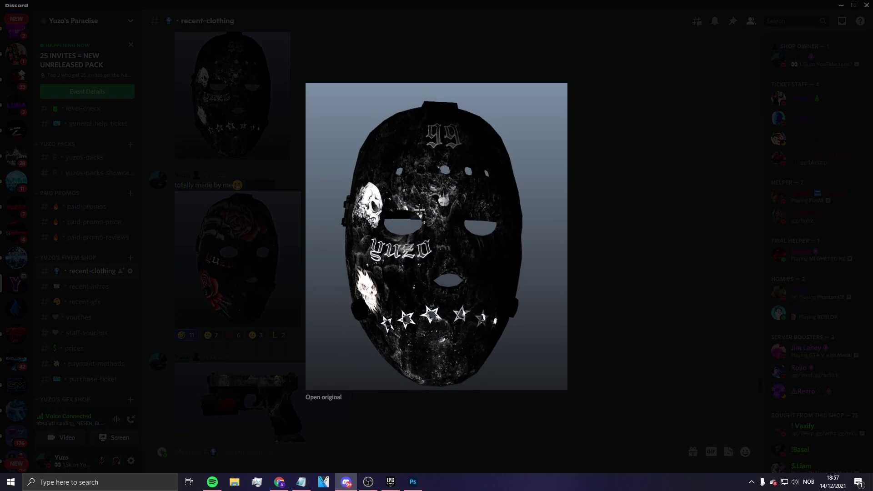
pyautogui.click(665, 217)
pyautogui.click(230, 306)
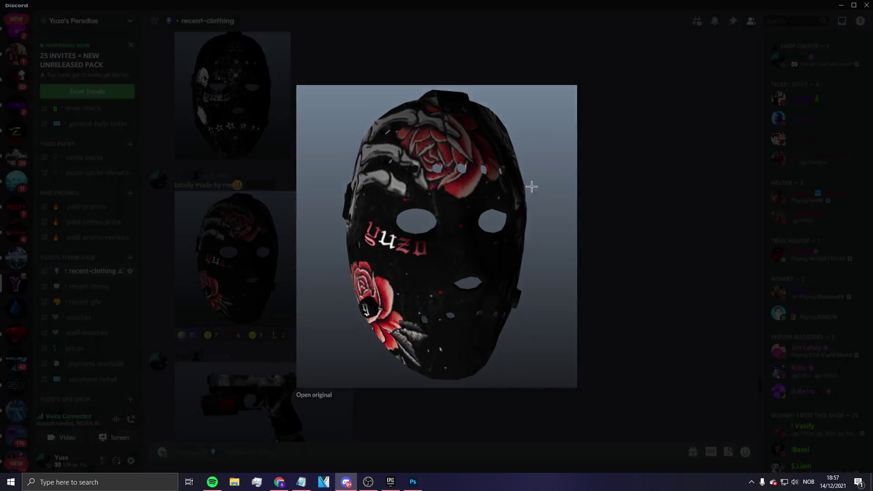
pyautogui.click(585, 197)
pyautogui.click(232, 97)
pyautogui.click(230, 252)
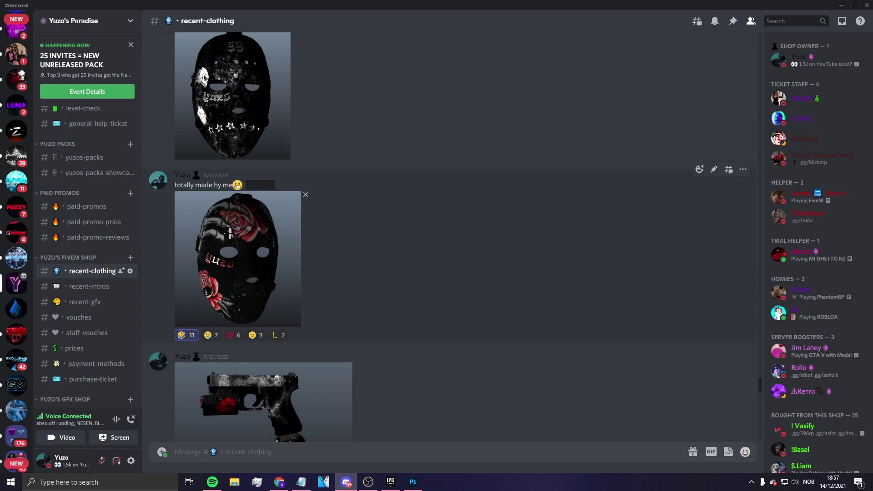
pyautogui.click(230, 256)
pyautogui.click(690, 170)
# View both 11/21/2021 masks enlarged once more and reveal the hidden mention above the rose mask.
pyautogui.scroll(5, 328, 271)
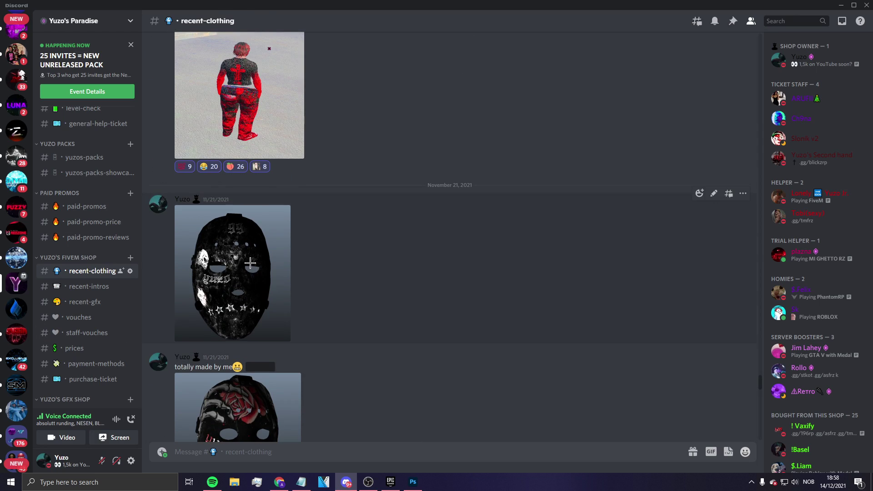
pyautogui.click(250, 263)
pyautogui.click(654, 310)
pyautogui.click(229, 431)
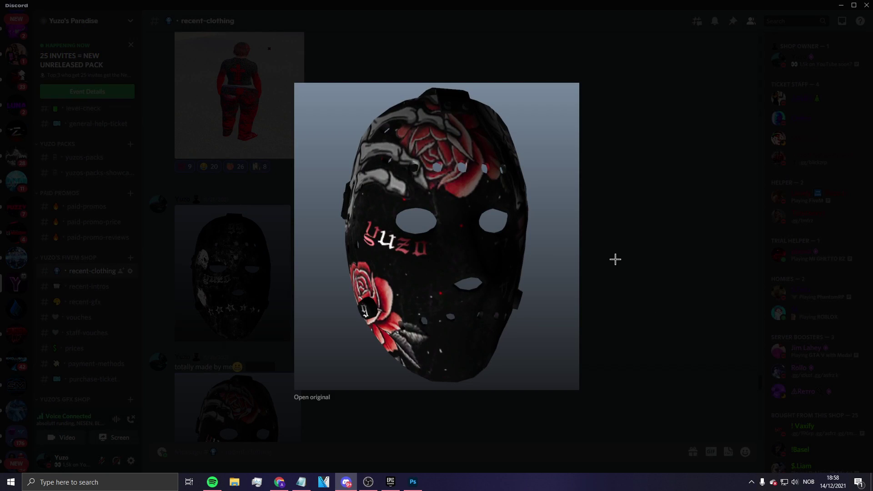
pyautogui.click(615, 259)
pyautogui.scroll(-4, 285, 268)
pyautogui.click(260, 185)
pyautogui.click(519, 188)
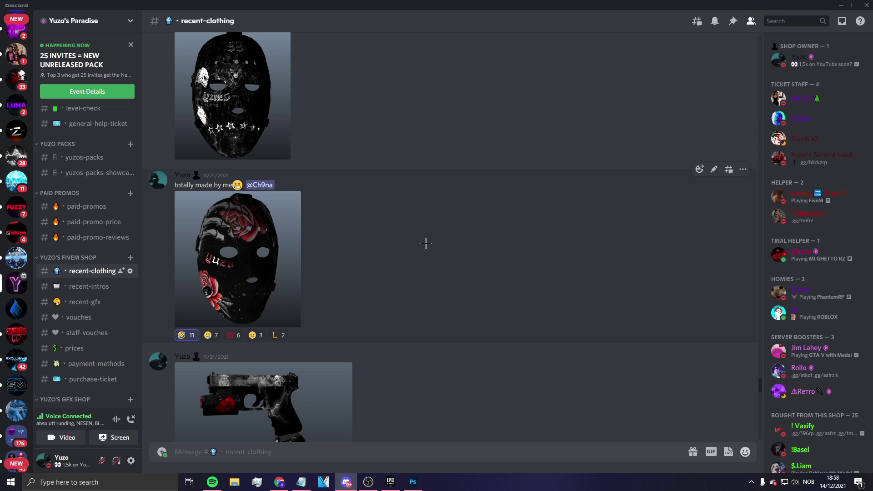
# Switch to Photoshop and paste the banana photo from the browser onto the black canvas as a new layer.
pyautogui.moveTo(419, 484)
pyautogui.click(420, 484)
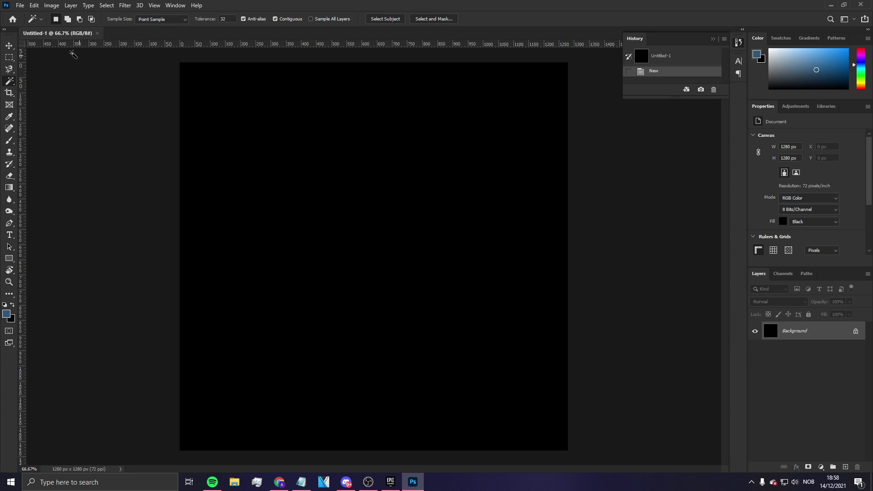
pyautogui.click(20, 5)
pyautogui.click(36, 195)
pyautogui.click(792, 342)
pyautogui.click(281, 483)
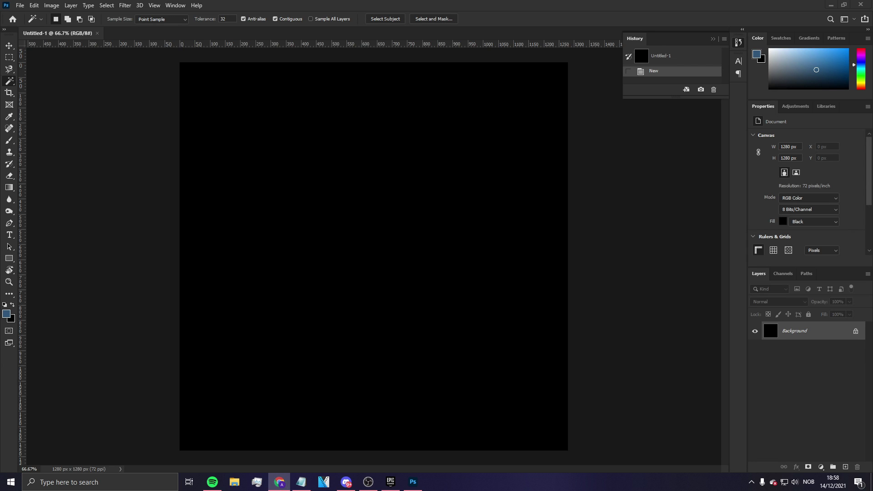
pyautogui.hotkey('ctrl', 'v')
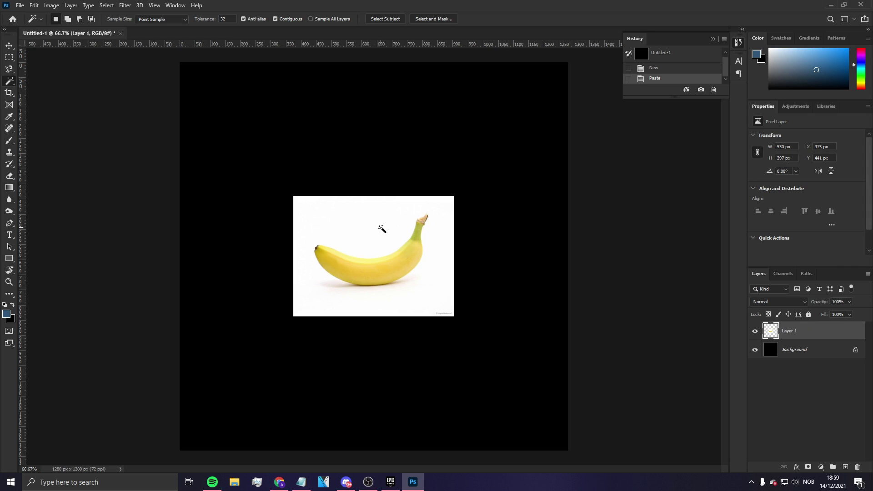
# Scale the pasted banana photo up to about 255% and position it so it spans the full canvas width.
pyautogui.hotkey('alt', 'Tab')
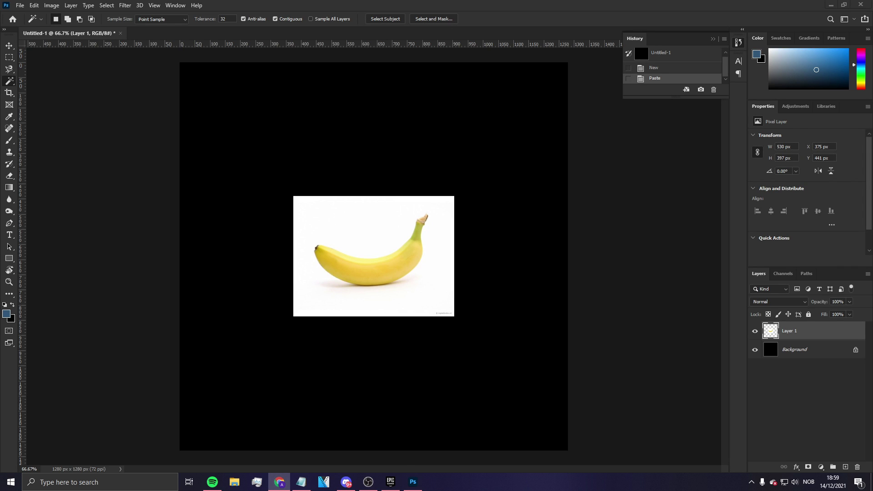
pyautogui.click(412, 256)
pyautogui.hotkey('ctrl', 't')
pyautogui.moveTo(454, 317); pyautogui.dragTo(629, 448)
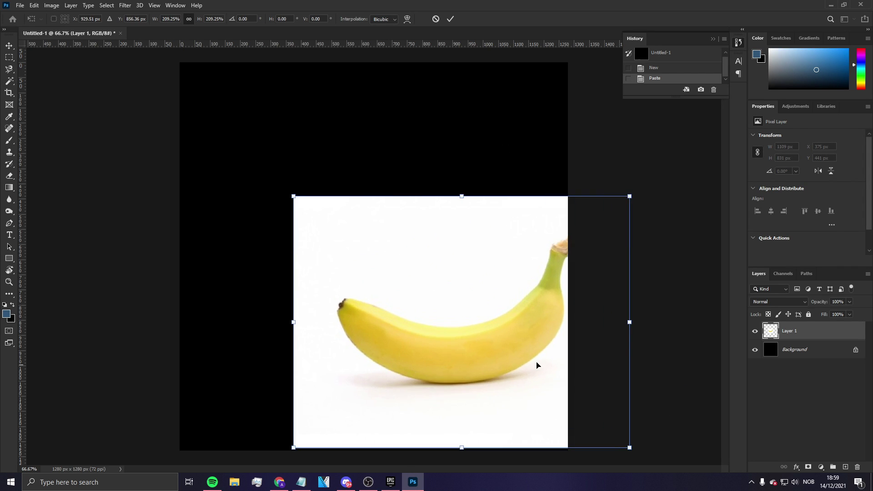
pyautogui.moveTo(559, 374); pyautogui.dragTo(463, 278)
pyautogui.moveTo(537, 355); pyautogui.dragTo(520, 353)
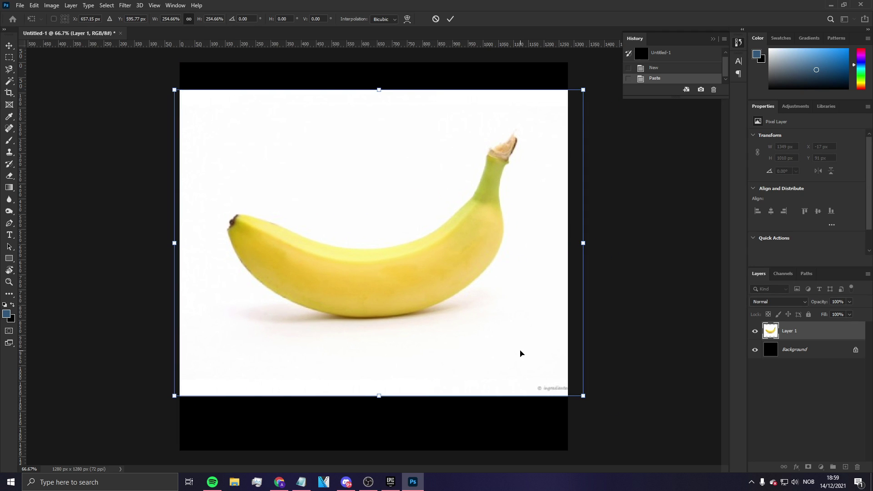
pyautogui.press('Return')
# Remove the white background around the banana with a Magic Wand selection and clear the selection.
pyautogui.press('w')
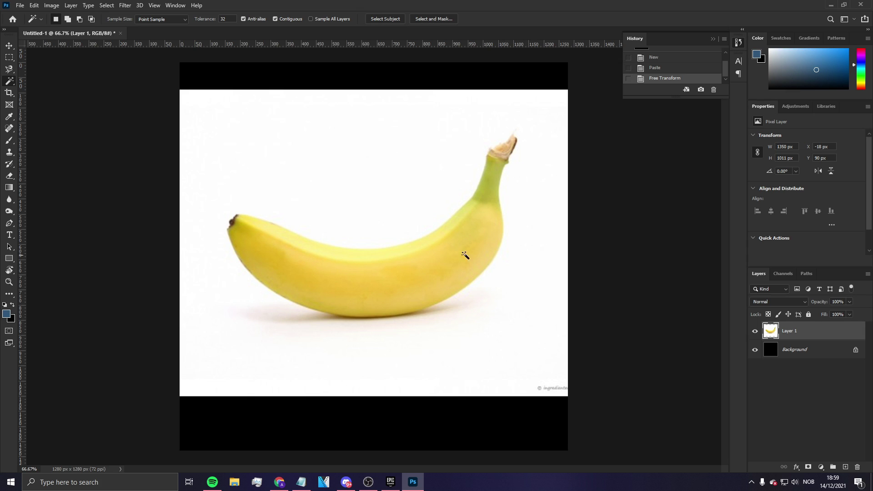
pyautogui.click(321, 146)
pyautogui.press('Delete')
pyautogui.rightClick(358, 132)
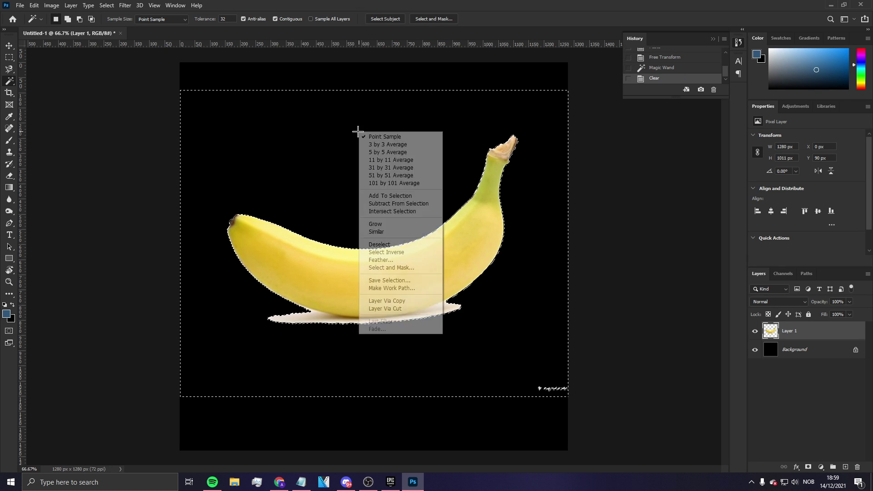
pyautogui.click(386, 244)
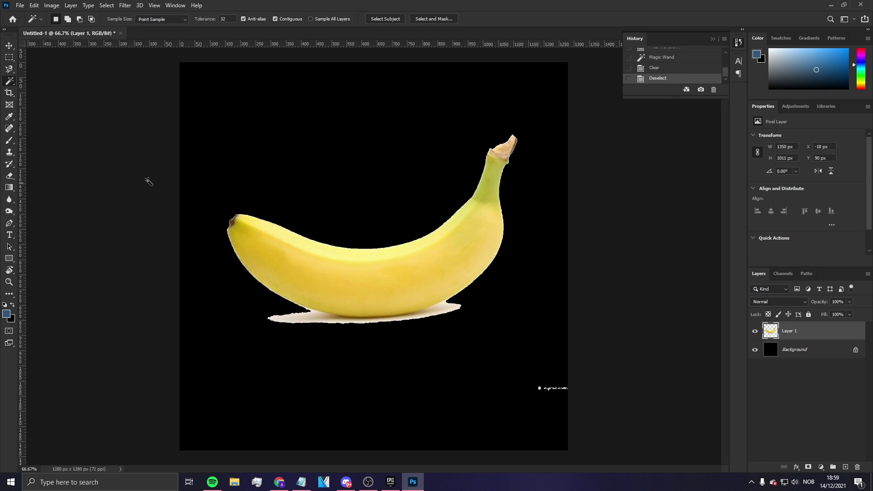
pyautogui.click(8, 45)
# Resample the image to a resolution of 300 pixels/inch.
pyautogui.click(52, 5)
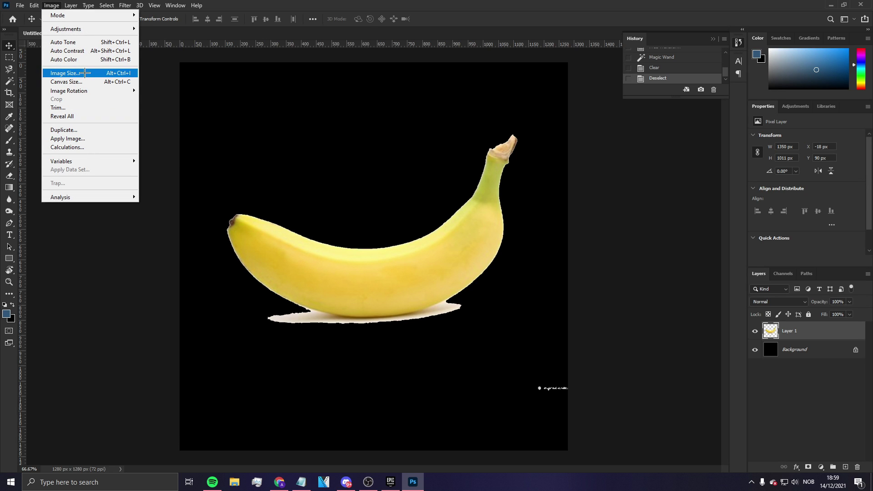
pyautogui.click(81, 469)
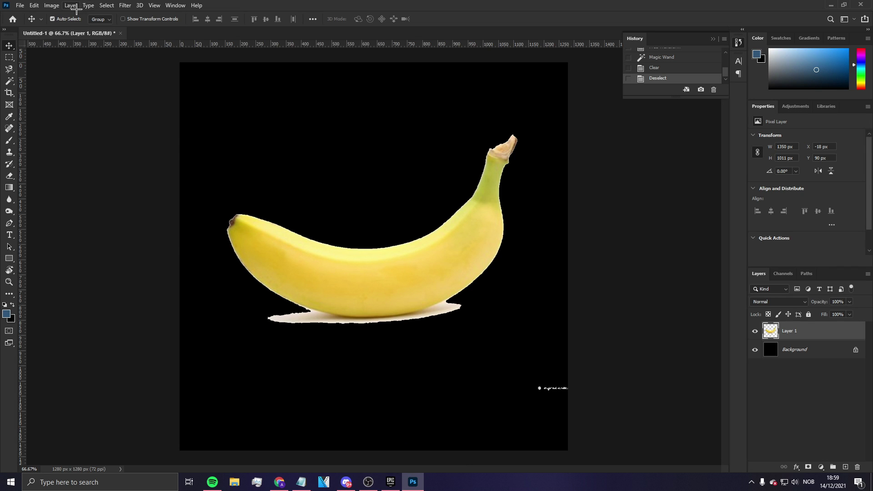
pyautogui.click(20, 5)
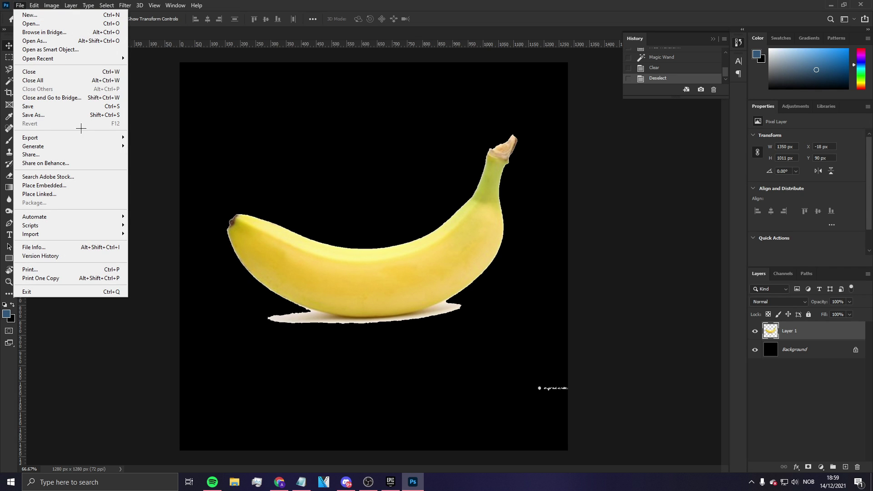
pyautogui.click(27, 4)
pyautogui.click(34, 4)
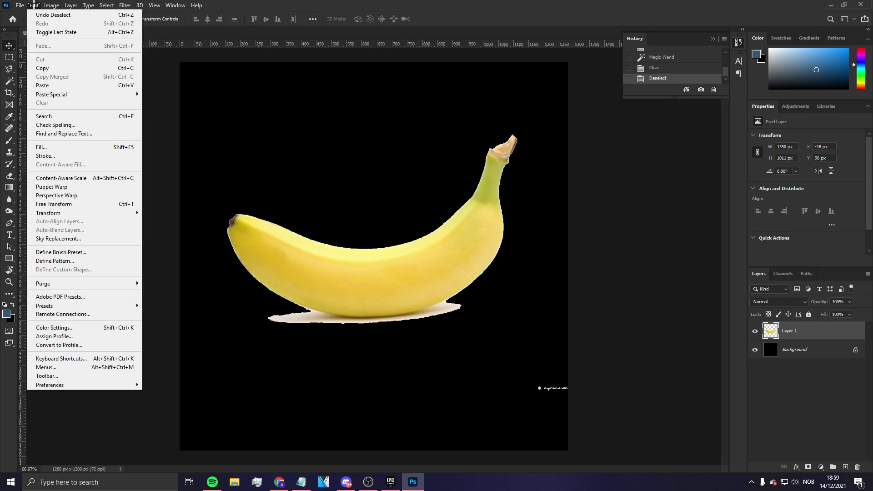
pyautogui.moveTo(52, 5)
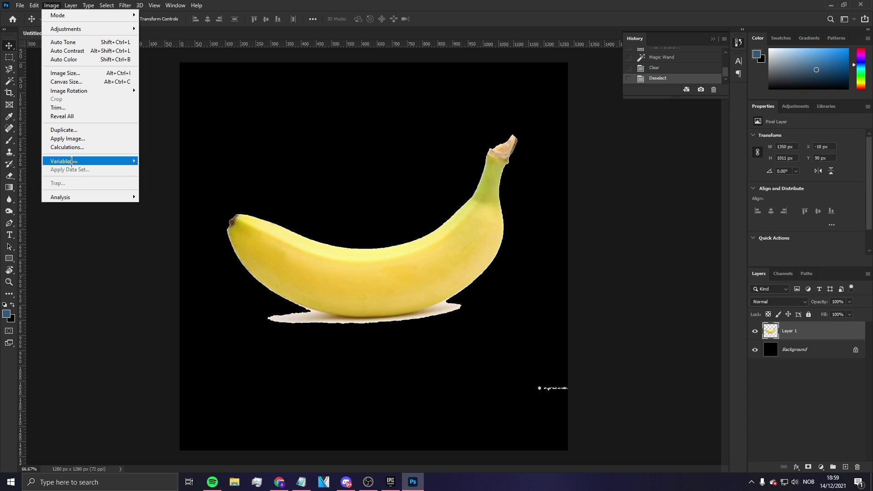
pyautogui.click(78, 74)
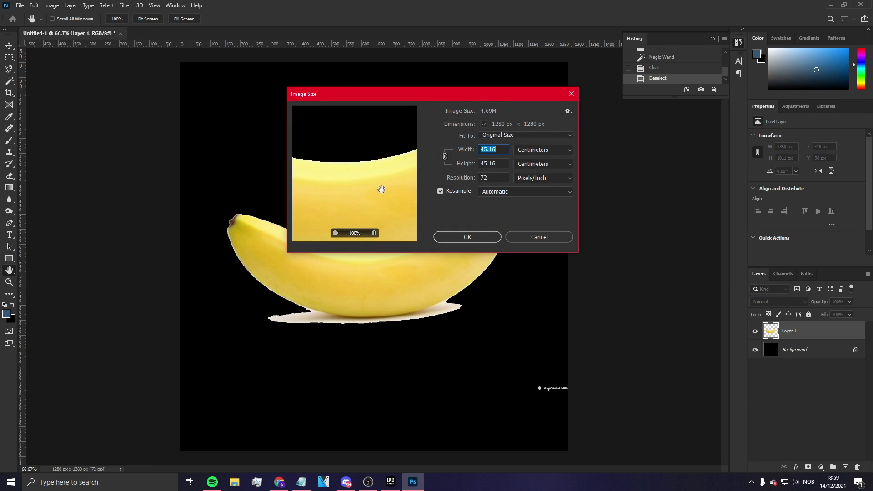
pyautogui.press('Tab')
pyautogui.press('Tab')
pyautogui.write('300')
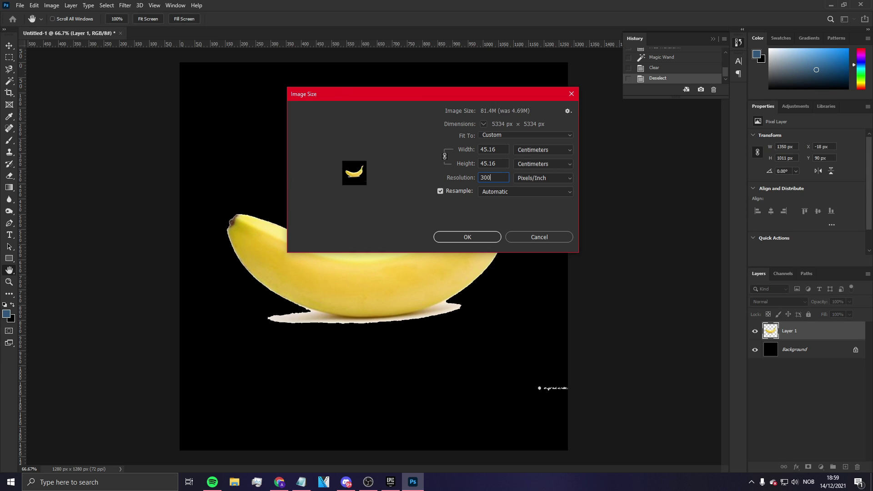
pyautogui.scroll(-7, 379, 173)
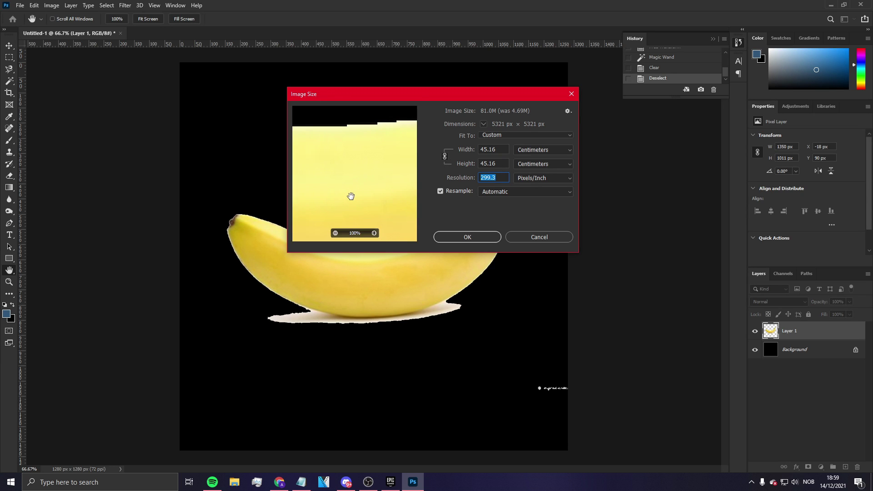
pyautogui.press('Up')
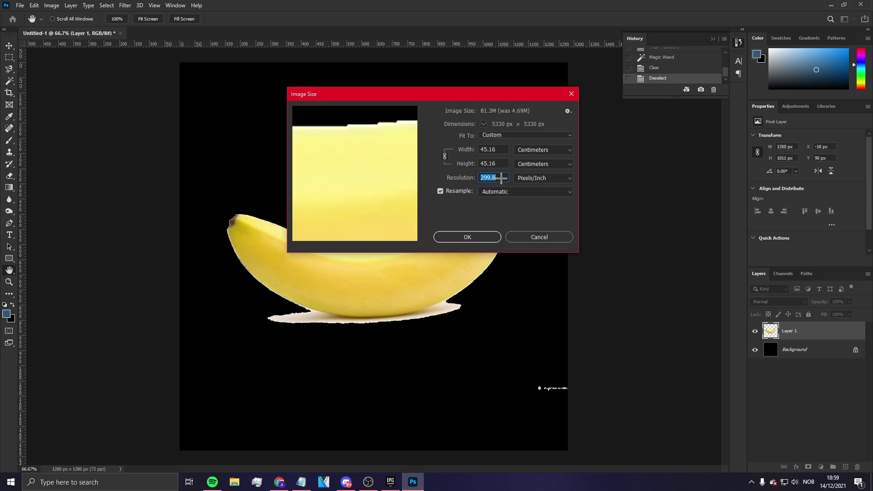
pyautogui.click(471, 237)
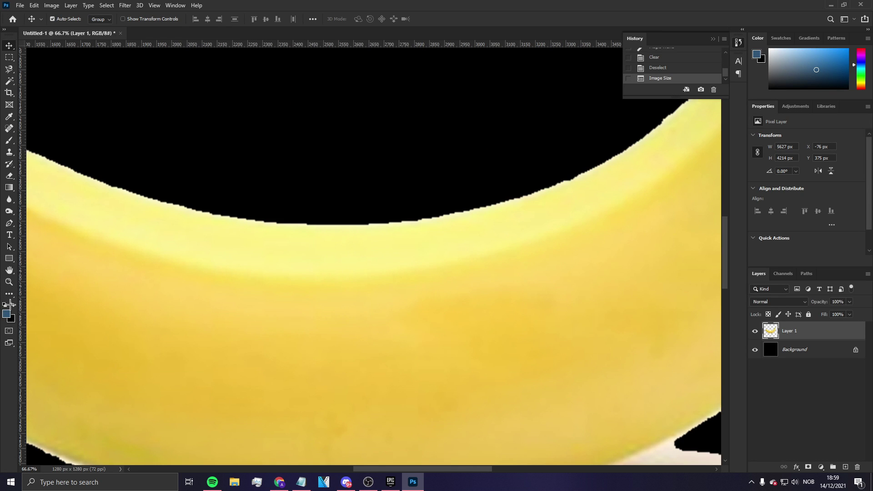
# Fit the canvas on screen and compare the history states before and after the Image Size change.
pyautogui.click(9, 282)
pyautogui.rightClick(250, 301)
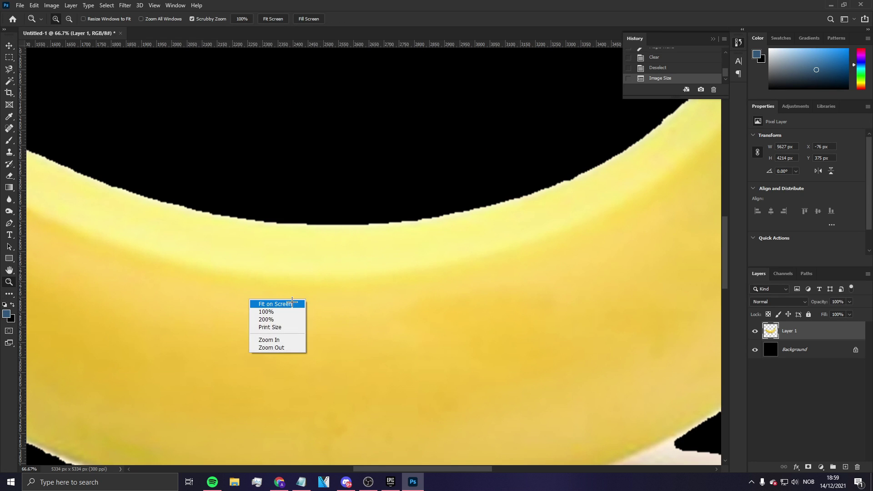
pyautogui.click(287, 305)
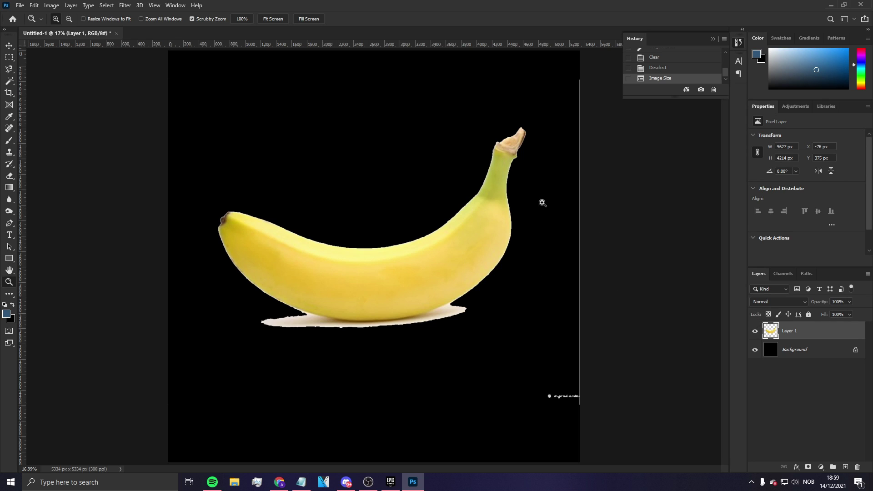
pyautogui.click(673, 69)
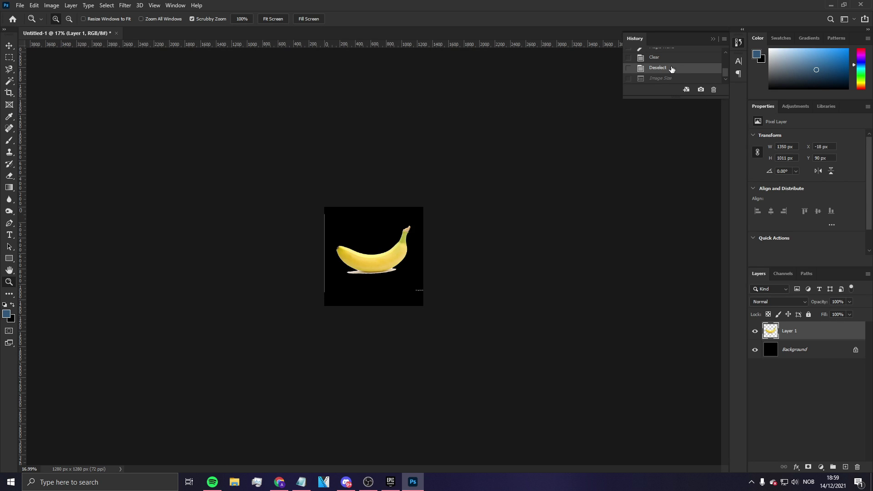
pyautogui.click(673, 79)
pyautogui.click(671, 67)
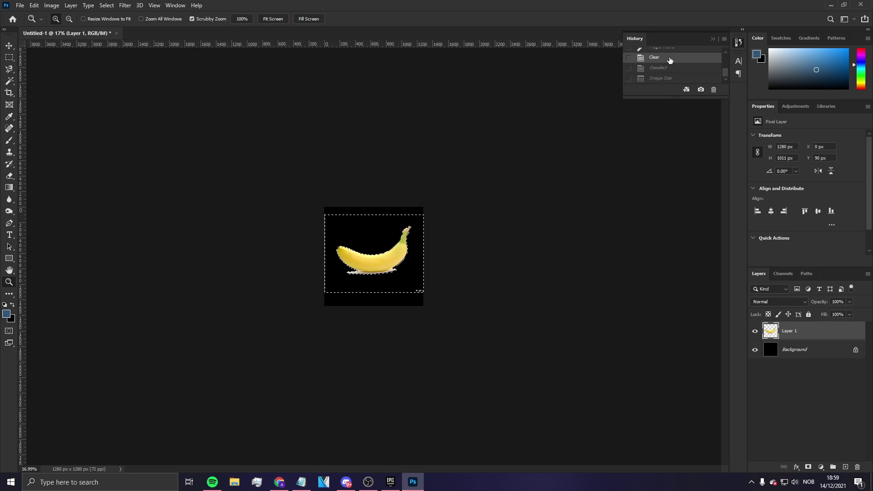
pyautogui.click(671, 79)
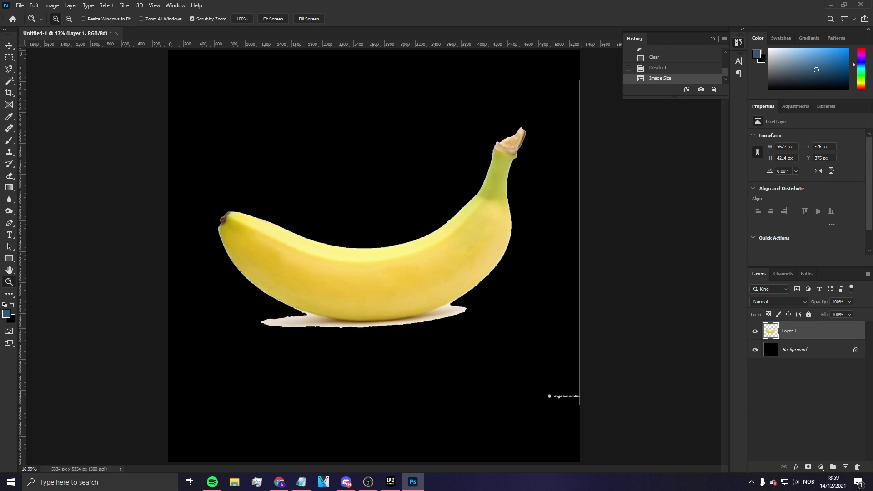
pyautogui.hotkey('alt', 'Tab')
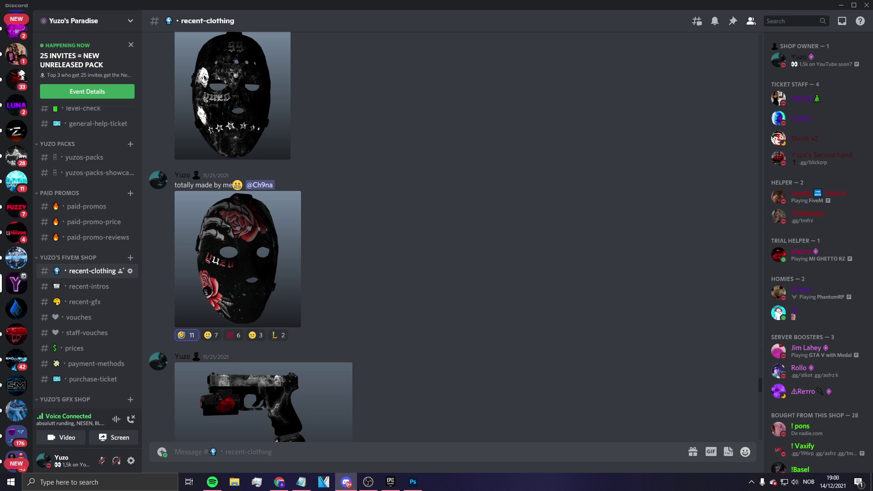
pyautogui.hotkey('alt', 'Tab')
pyautogui.hotkey('alt', 'Tab')
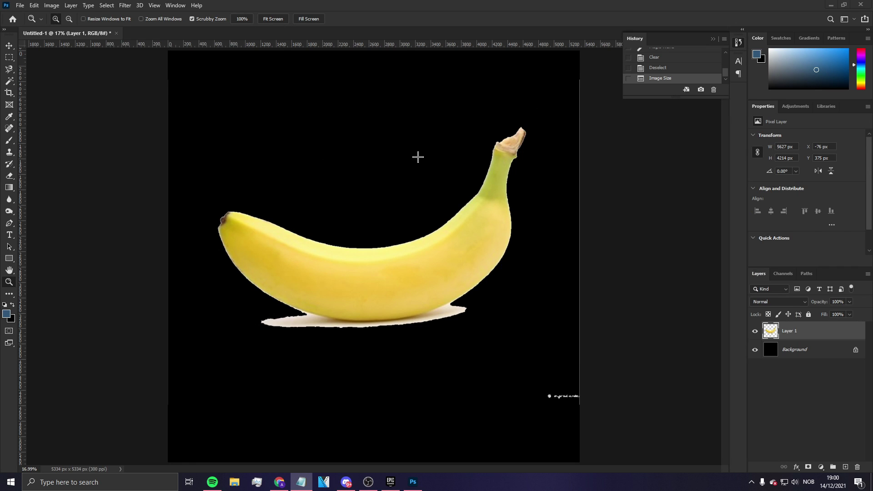
# Delete the banana layer from the document.
pyautogui.click(807, 332)
pyautogui.press('Delete')
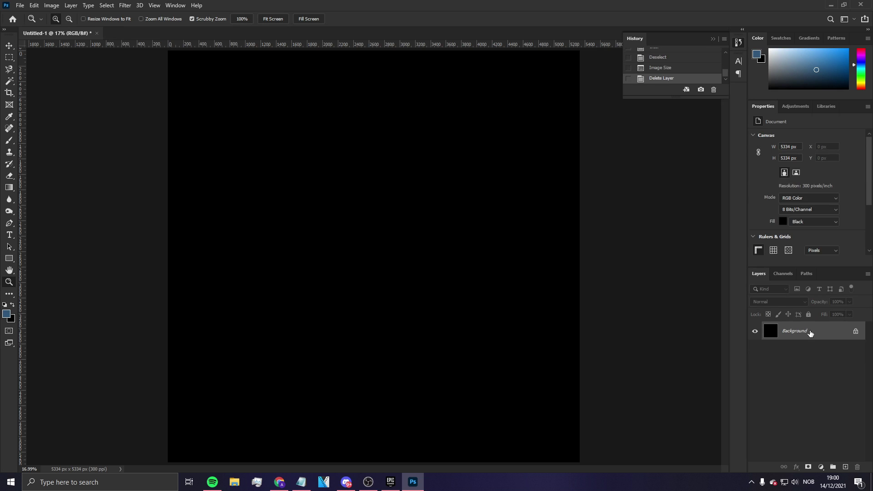
# Paste the banana picture as a new layer and scale it up to about 3692 × 2770 px.
pyautogui.click(19, 5)
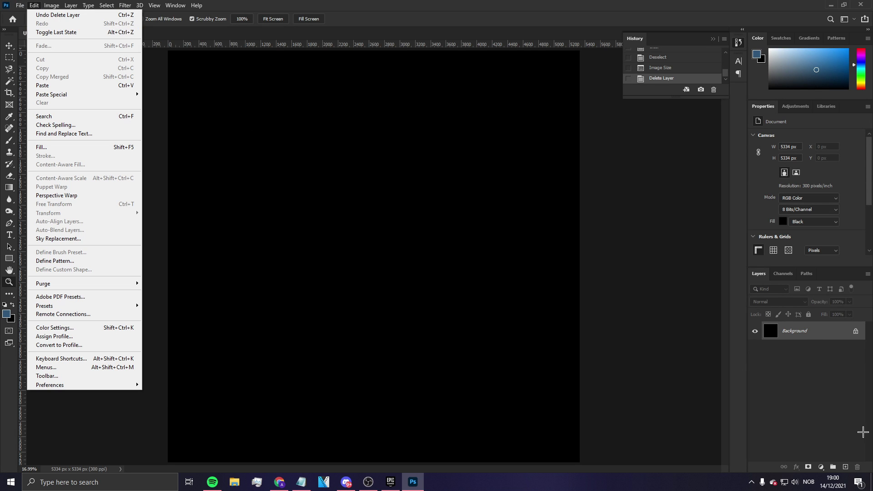
pyautogui.hotkey('alt', 'Tab')
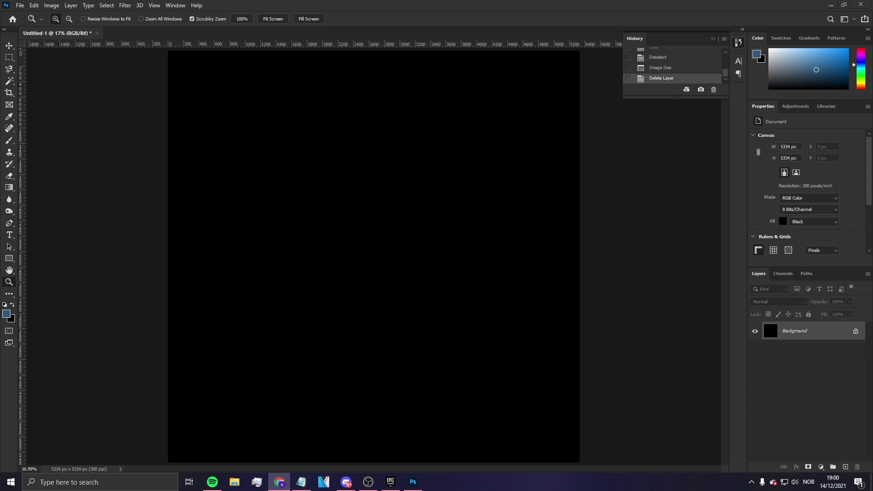
pyautogui.hotkey('ctrl', 'v')
pyautogui.hotkey('ctrl', 't')
pyautogui.moveTo(423, 292); pyautogui.dragTo(543, 363)
pyautogui.press('Return')
pyautogui.press('z')
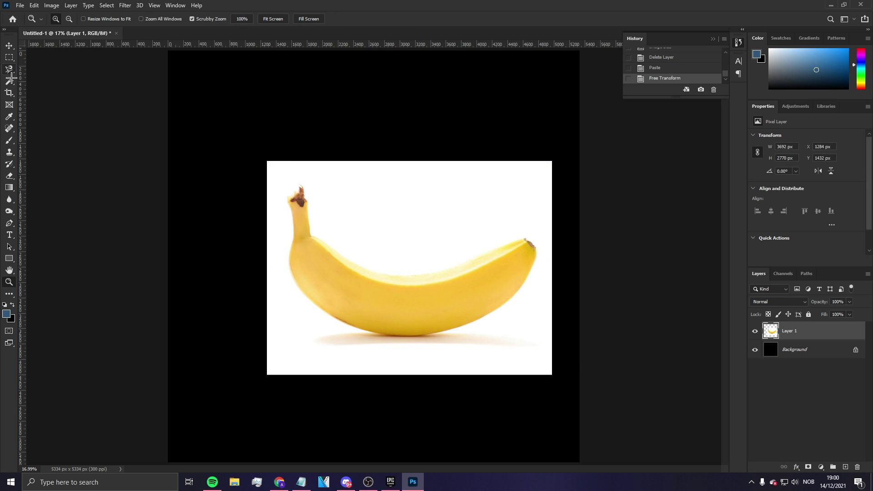
# Move the banana layer horizontally toward the canvas center, to about X 662 px and Y 1414 px.
pyautogui.moveTo(336, 170)
pyautogui.mouseDown()
pyautogui.moveTo(286, 172)
pyautogui.moveTo(340, 185)
pyautogui.mouseUp()
pyautogui.rightClick(341, 186)
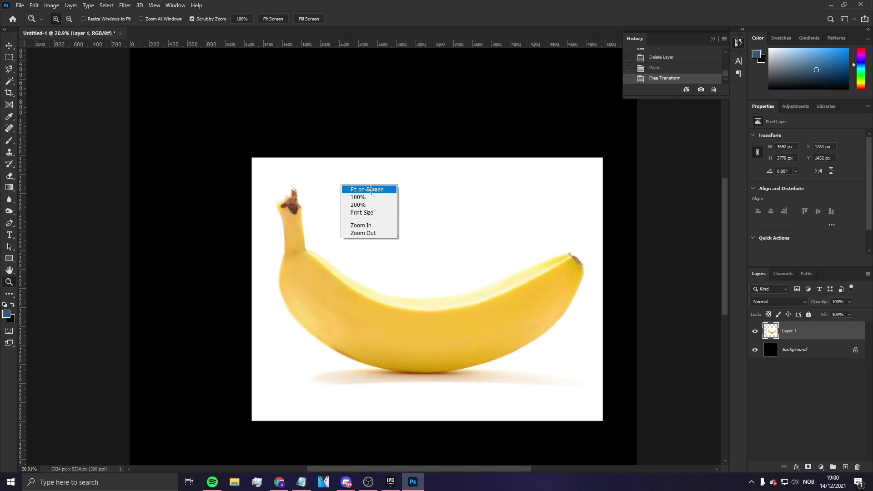
pyautogui.click(355, 188)
pyautogui.click(14, 80)
pyautogui.click(9, 57)
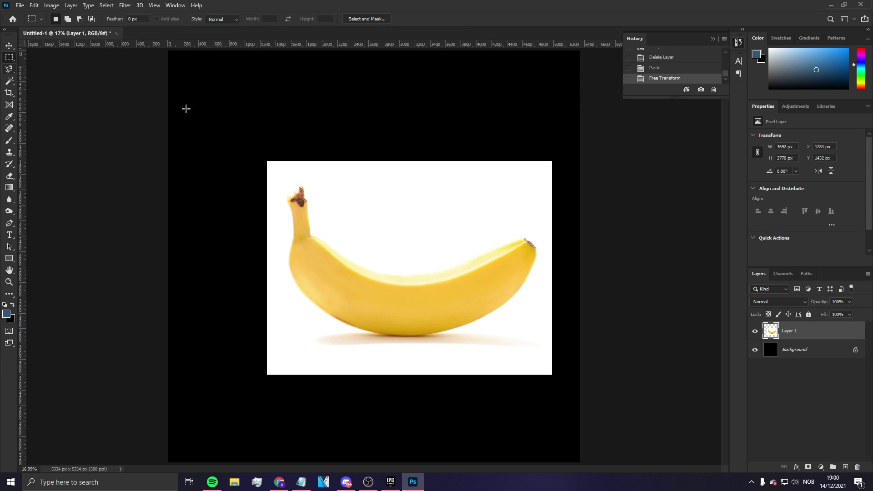
pyautogui.click(9, 44)
pyautogui.moveTo(464, 259); pyautogui.dragTo(418, 278)
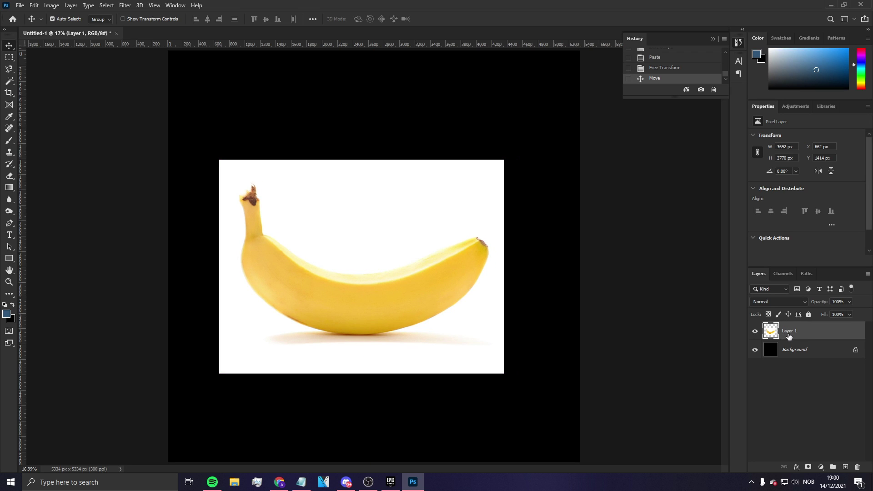
# Place a vertical guide through the middle of the banana image.
pyautogui.hotkey('ctrl', 'r')
pyautogui.hotkey('ctrl', 'r')
pyautogui.moveTo(22, 102); pyautogui.dragTo(361, 128)
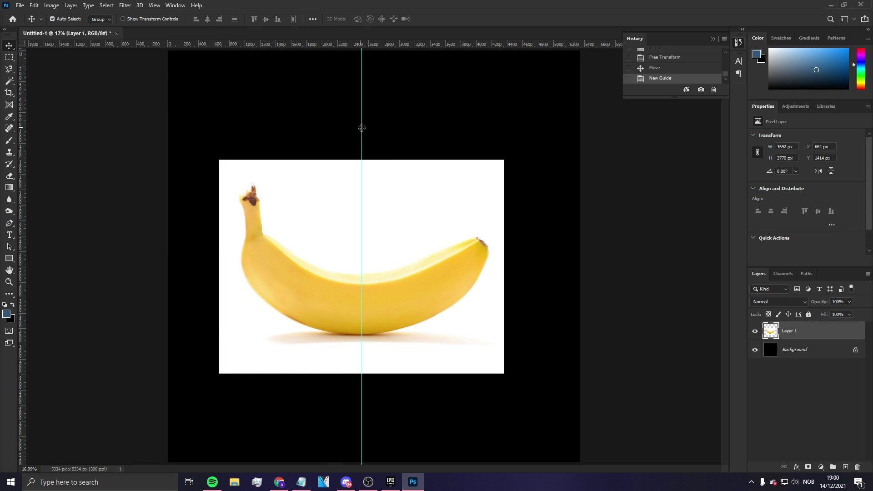
# Select the banana image's left half up to the vertical guide with the Rectangular Marquee and copy it to a new layer.
pyautogui.click(10, 57)
pyautogui.moveTo(186, 115); pyautogui.dragTo(358, 411)
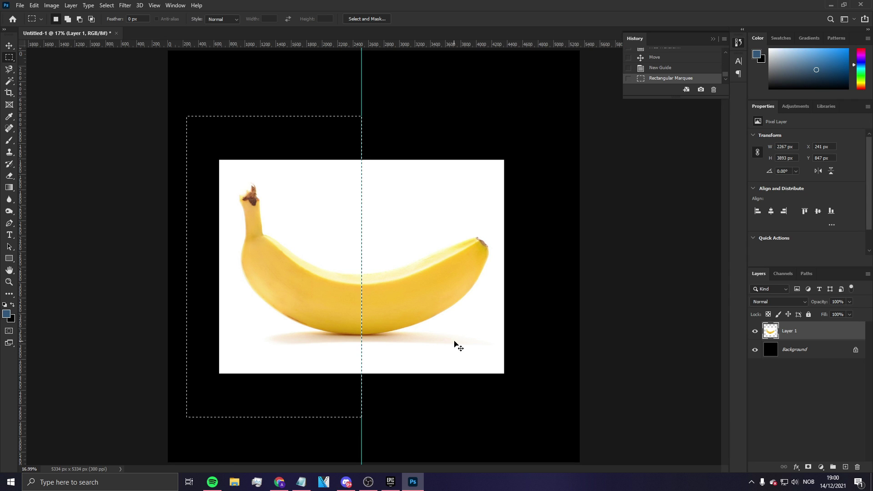
pyautogui.hotkey('ctrl', 'j')
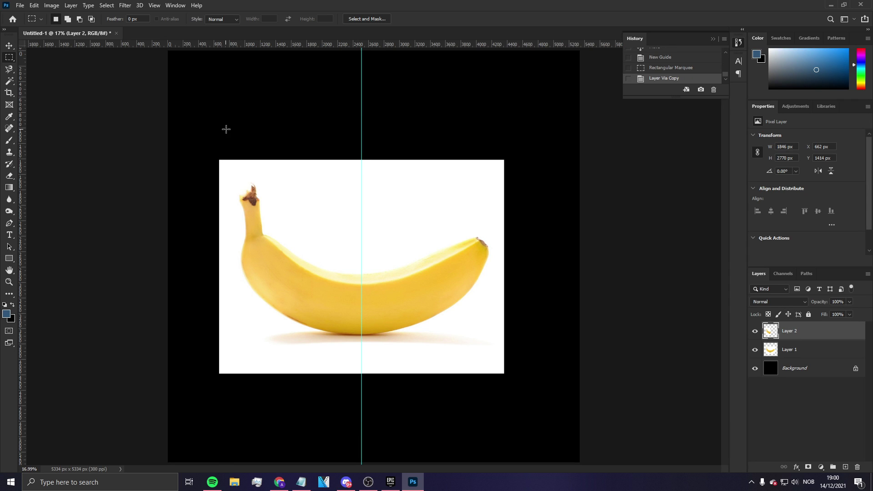
pyautogui.moveTo(538, 118); pyautogui.dragTo(402, 360)
pyautogui.rightClick(474, 238)
pyautogui.click(500, 242)
# Clear the left half of the banana from Layer 1, deselect, and toggle each half's visibility to check the split.
pyautogui.moveTo(196, 97); pyautogui.dragTo(361, 392)
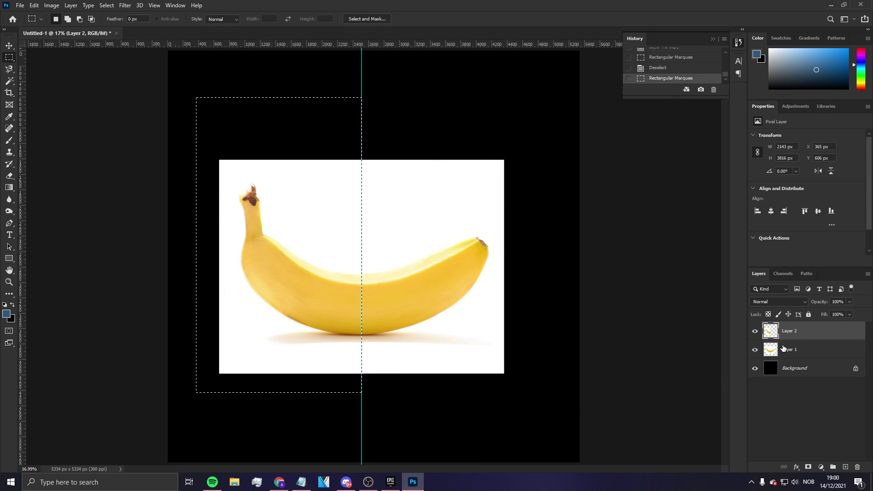
pyautogui.click(782, 349)
pyautogui.press('Delete')
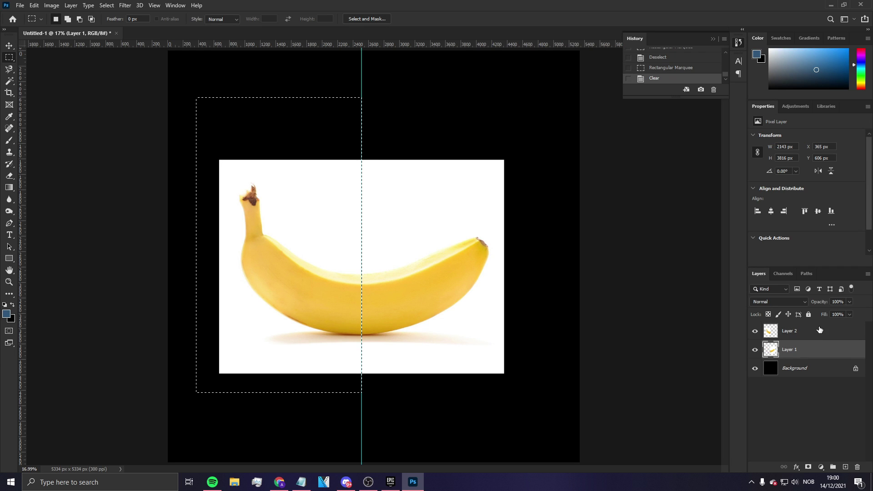
pyautogui.rightClick(276, 203)
pyautogui.click(291, 209)
pyautogui.click(755, 349)
pyautogui.click(755, 350)
pyautogui.click(755, 331)
pyautogui.click(754, 331)
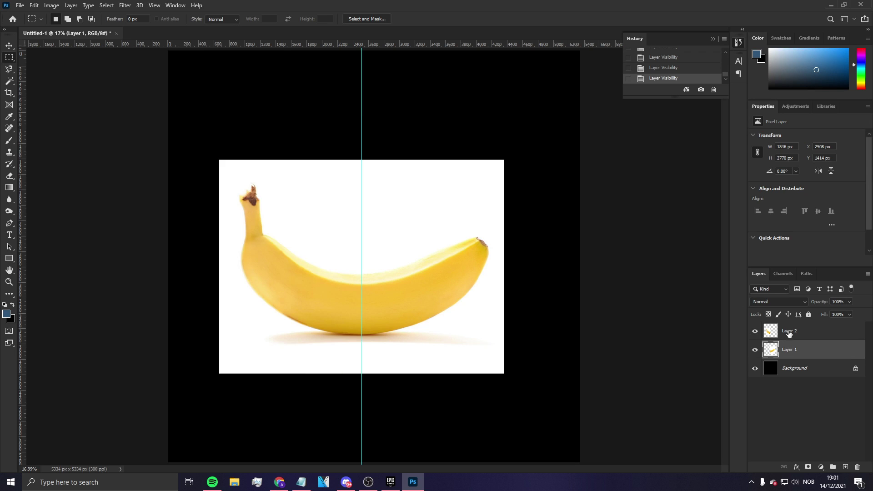
# Add a horizontal guide along the image's top edge and move the stem half on Layer 2 to the canvas's right edge.
pyautogui.click(789, 331)
pyautogui.moveTo(212, 44); pyautogui.dragTo(278, 159)
pyautogui.hotkey('ctrl', 't')
pyautogui.moveTo(321, 248); pyautogui.dragTo(526, 249)
pyautogui.press('Return')
pyautogui.press('m')
# Move the banana's tip half on Layer 1 to the canvas's left edge.
pyautogui.click(806, 356)
pyautogui.hotkey('ctrl', 't')
pyautogui.moveTo(396, 306); pyautogui.dragTo(218, 251)
pyautogui.press('Return')
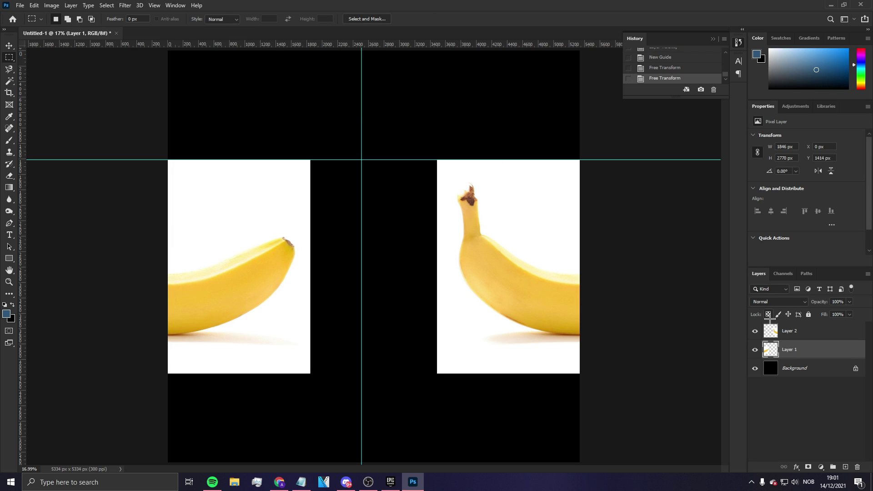
# Delete both banana half layers, leaving only the Background layer.
pyautogui.press('Delete')
pyautogui.click(771, 330)
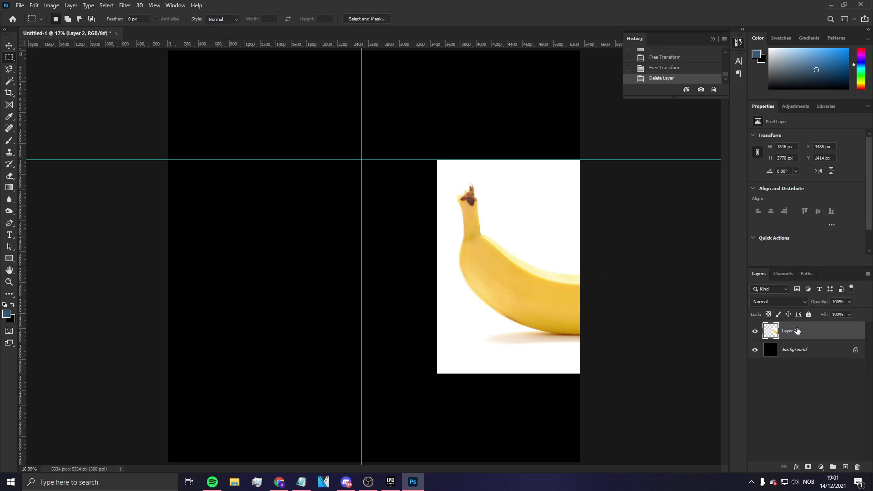
pyautogui.press('Delete')
# Switch to File Explorer and bring the window with the backups folder over the canvas.
pyautogui.hotkey('alt', 'Tab')
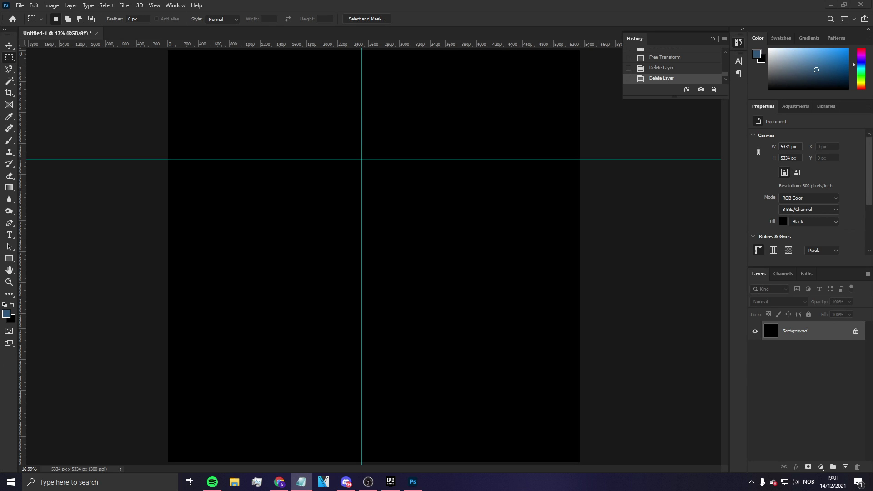
pyautogui.hotkey('alt', 'Tab')
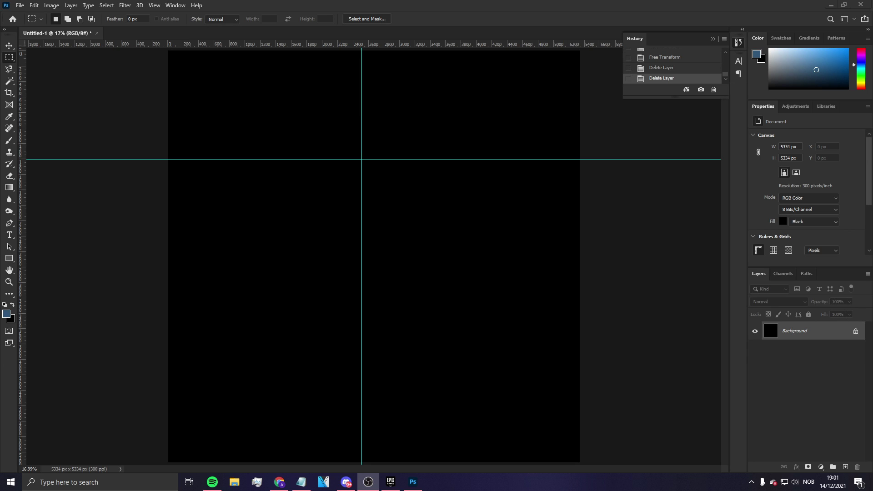
pyautogui.hotkey('alt', 'Tab')
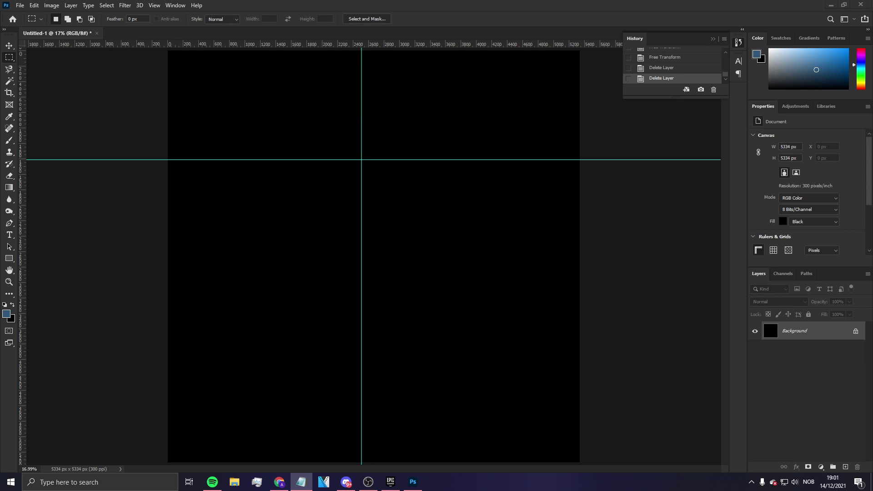
pyautogui.press('super+e')
pyautogui.moveTo(401, 4); pyautogui.dragTo(872, 36)
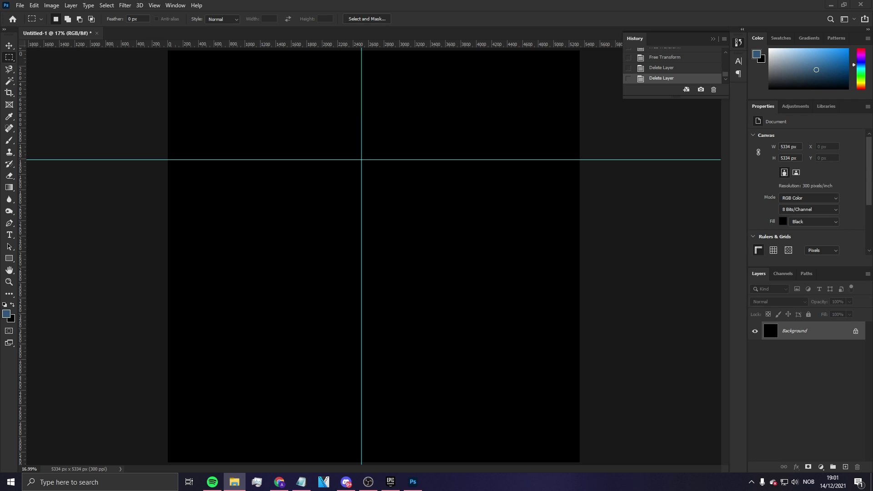
pyautogui.moveTo(604, 52); pyautogui.dragTo(225, 48)
pyautogui.rightClick(187, 156)
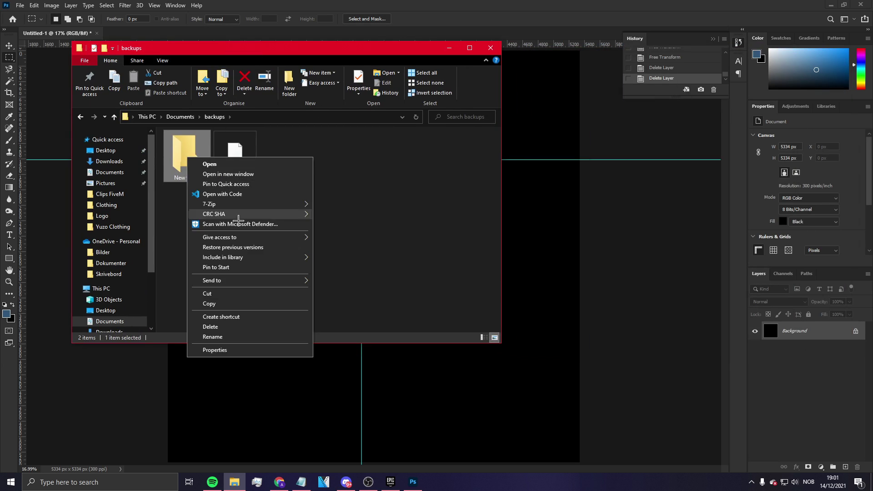
pyautogui.click(231, 337)
pyautogui.write('Mp_fre')
pyautogui.press('BackSpace')
pyautogui.press('BackSpace')
pyautogui.press('BackSpace')
pyautogui.press('BackSpace')
pyautogui.press('BackSpace')
pyautogui.press('BackSpace')
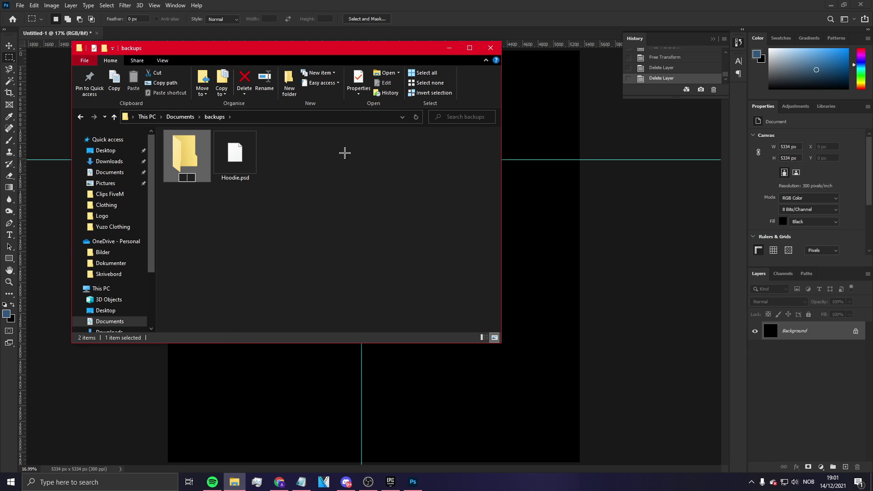
pyautogui.click(291, 236)
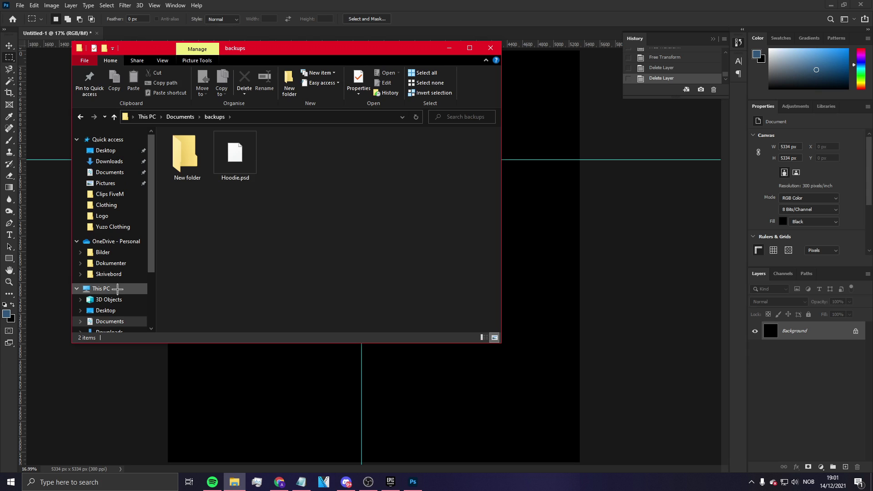
# Open drive Y:, go to Yuzo's Ultimate Designer Pack > Assets > Most used > SkinTight, and maximize the window.
pyautogui.click(101, 288)
pyautogui.doubleClick(314, 267)
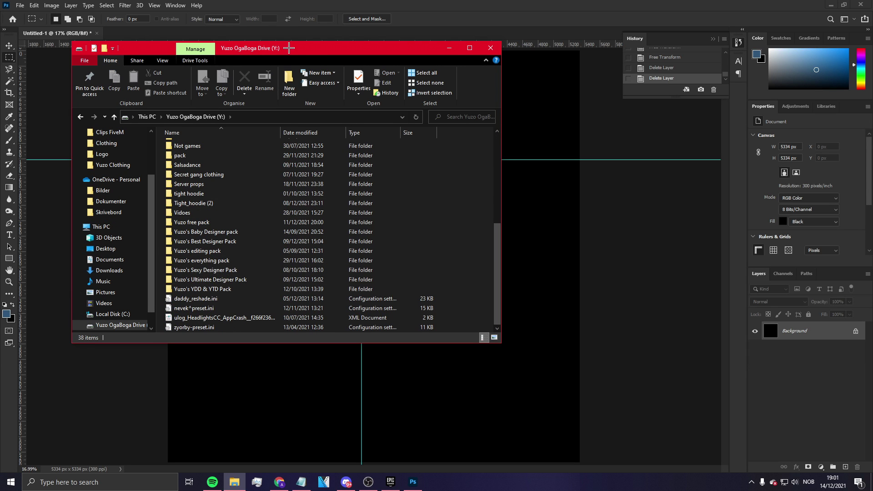
pyautogui.moveTo(288, 48); pyautogui.dragTo(0, 48)
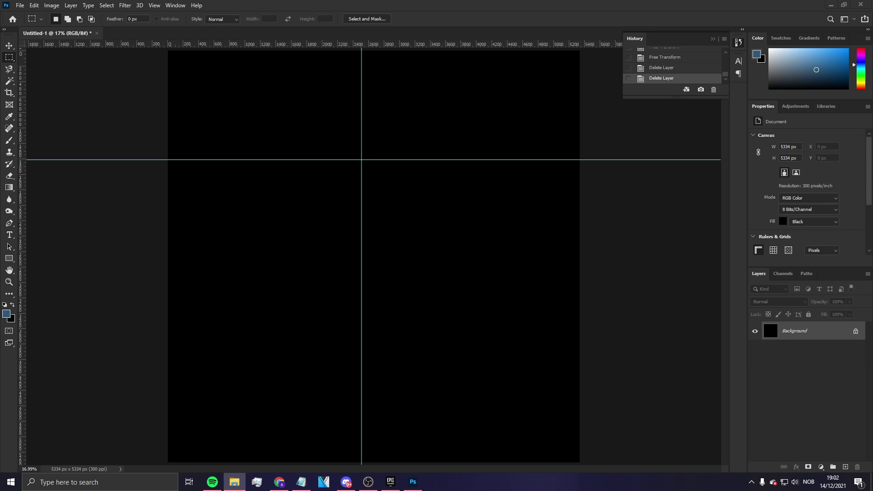
pyautogui.moveTo(861, 132); pyautogui.dragTo(390, 67)
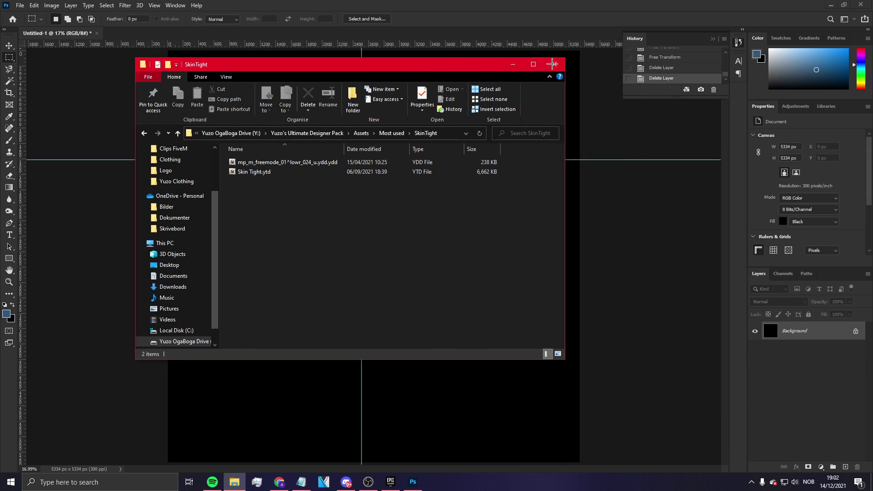
pyautogui.click(542, 65)
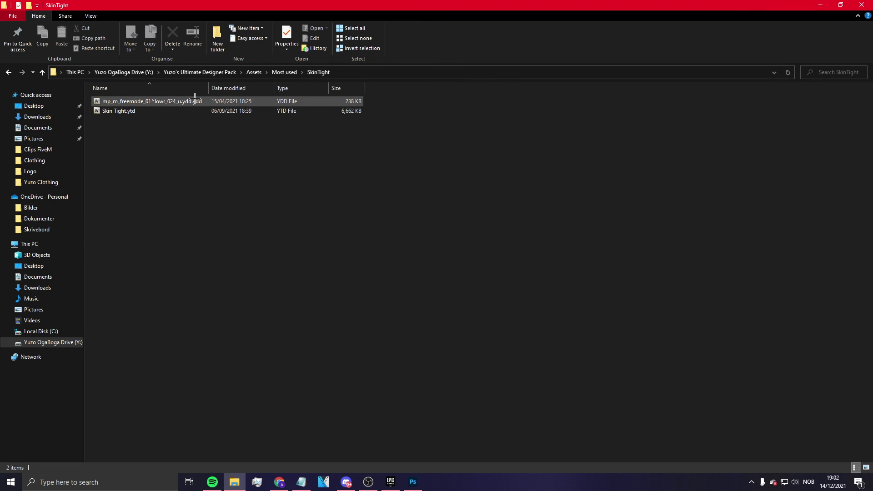
# Copy the leading part of the YDD file's name without renaming the file.
pyautogui.rightClick(175, 102)
pyautogui.click(223, 268)
pyautogui.moveTo(157, 101); pyautogui.dragTo(108, 102)
pyautogui.click(249, 179)
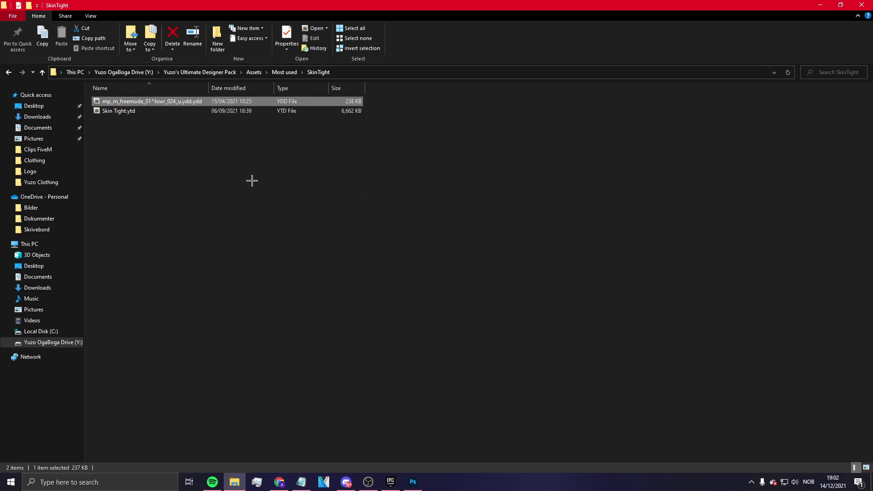
# Create a text document named mp_m_freemode_01^lowr_021 in the SkinTight folder and close the window.
pyautogui.rightClick(626, 324)
pyautogui.moveTo(649, 304)
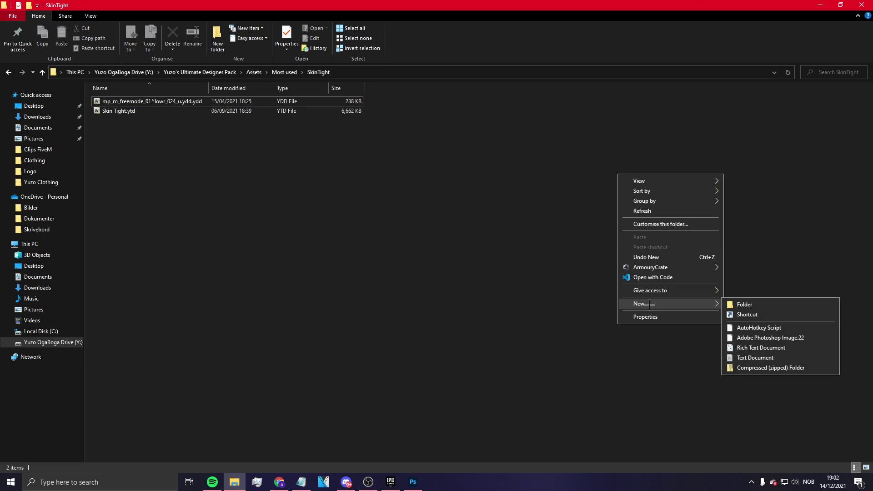
pyautogui.click(756, 357)
pyautogui.write('mp_m_freemode_01^')
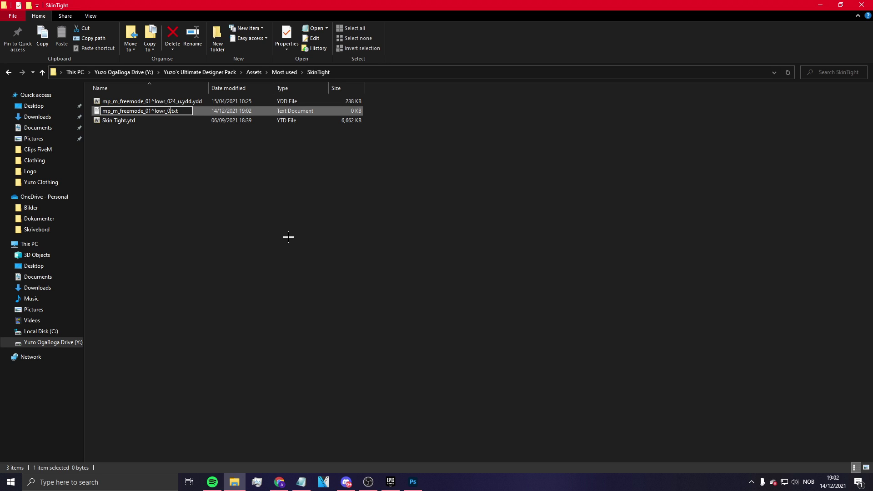
pyautogui.press('Return')
pyautogui.click(234, 181)
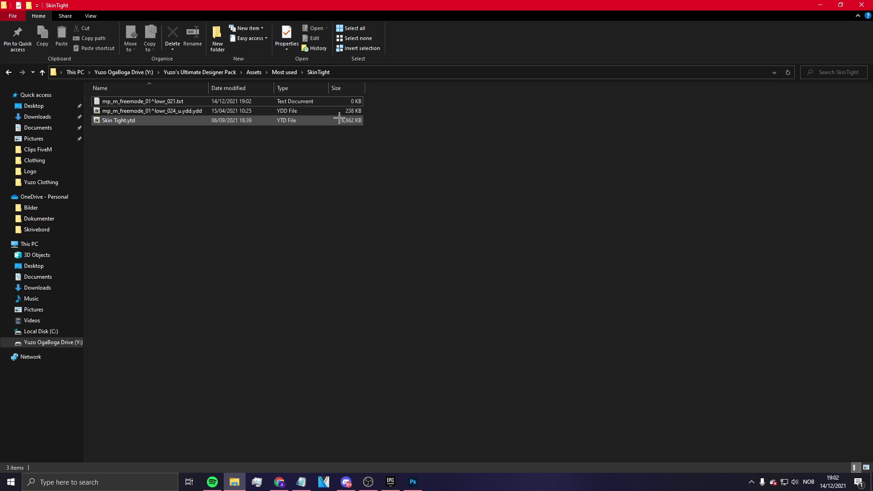
pyautogui.click(864, 3)
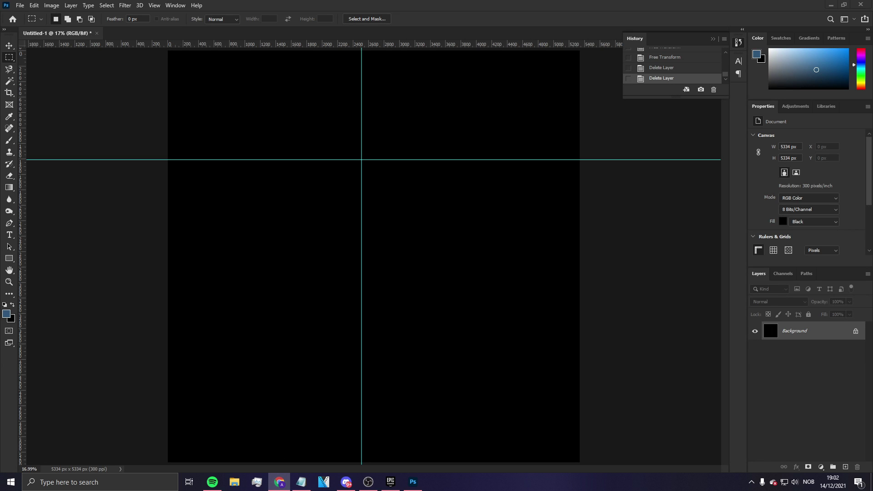
# Paste the banana picture into the Photoshop document and scale it to about 430%, positioned over the vertical guide.
pyautogui.click(401, 240)
pyautogui.hotkey('ctrl', 'v')
pyautogui.hotkey('ctrl', 't')
pyautogui.moveTo(413, 286); pyautogui.dragTo(586, 416)
pyautogui.moveTo(492, 340); pyautogui.dragTo(319, 211)
pyautogui.moveTo(445, 307); pyautogui.dragTo(536, 349)
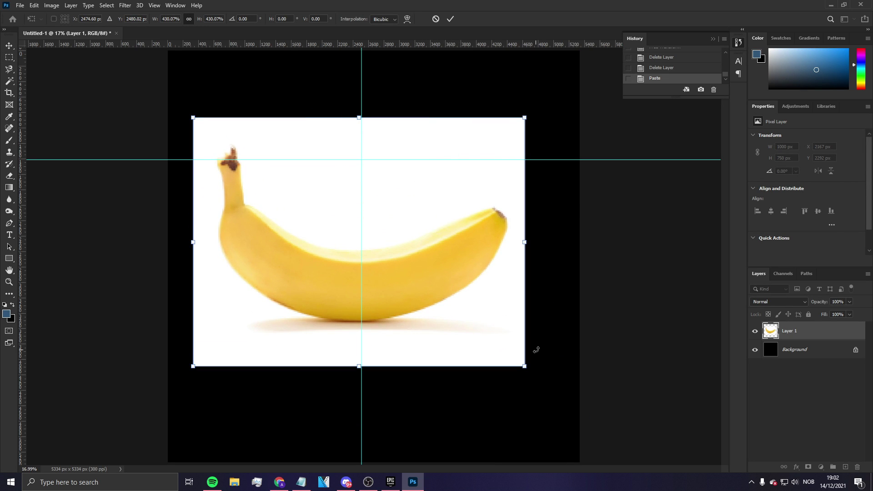
pyautogui.press('Return')
# Fade the banana picture's right edge using a soft Eraser of 4058 px with 0% hardness.
pyautogui.press('e')
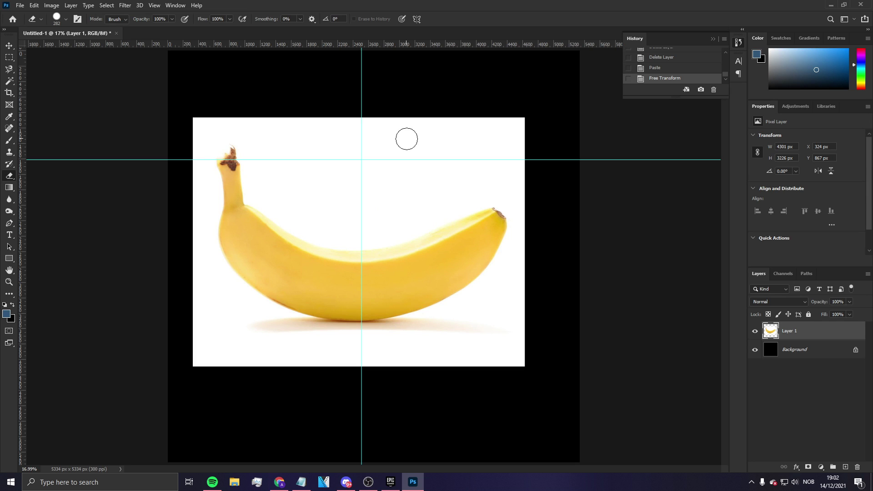
pyautogui.moveTo(406, 187)
pyautogui.mouseDown()
pyautogui.moveTo(500, 181)
pyautogui.moveTo(586, 201)
pyautogui.moveTo(576, 204)
pyautogui.mouseUp()
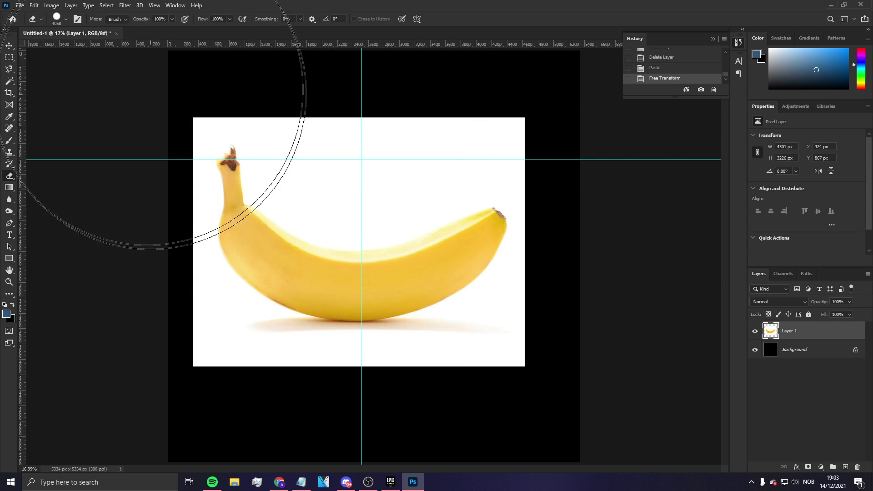
pyautogui.click(65, 21)
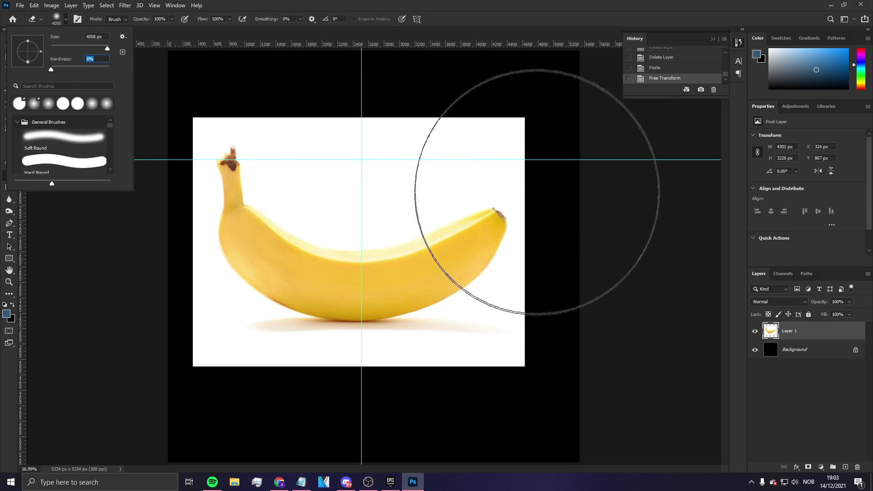
pyautogui.click(612, 224)
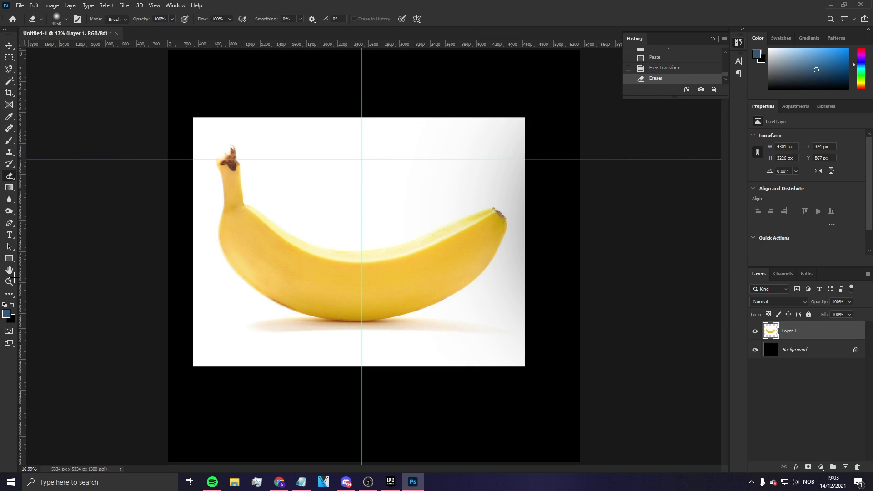
# Erase the banana picture's right part into a soft fade using a 5000 px Eraser with 0% hardness.
pyautogui.scroll(-10, 416, 296)
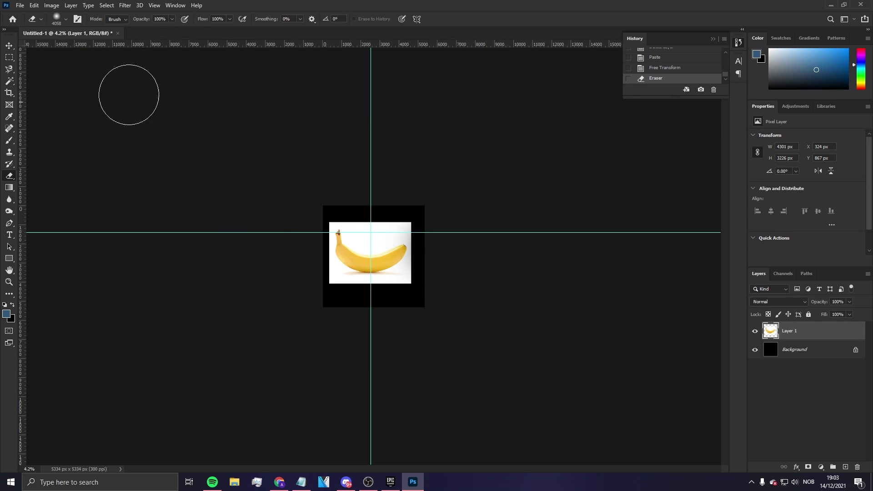
pyautogui.moveTo(415, 241)
pyautogui.mouseDown()
pyautogui.moveTo(458, 240)
pyautogui.moveTo(439, 260)
pyautogui.mouseUp()
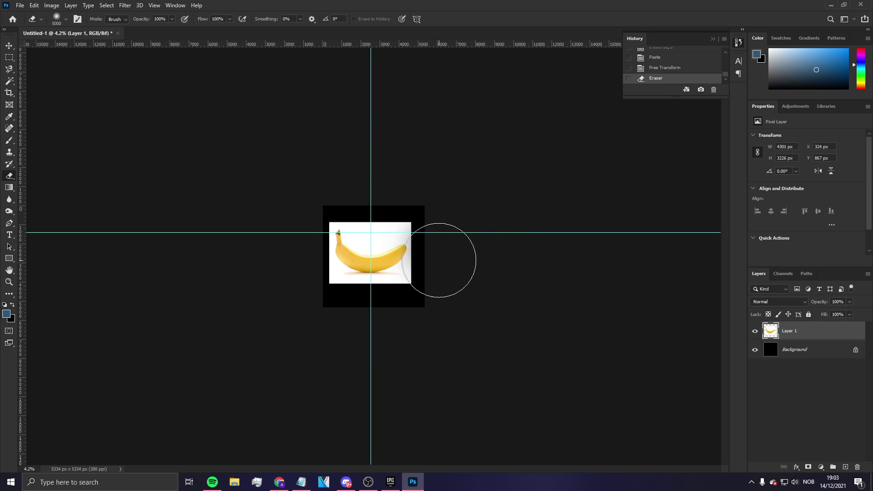
pyautogui.click(414, 253)
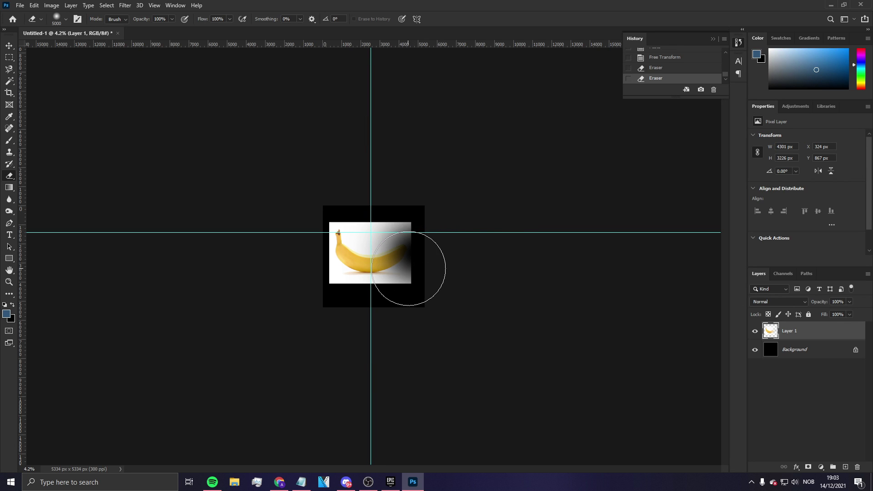
pyautogui.click(426, 240)
pyautogui.moveTo(433, 227)
pyautogui.mouseDown()
pyautogui.moveTo(423, 312)
pyautogui.moveTo(402, 348)
pyautogui.moveTo(405, 327)
pyautogui.mouseUp()
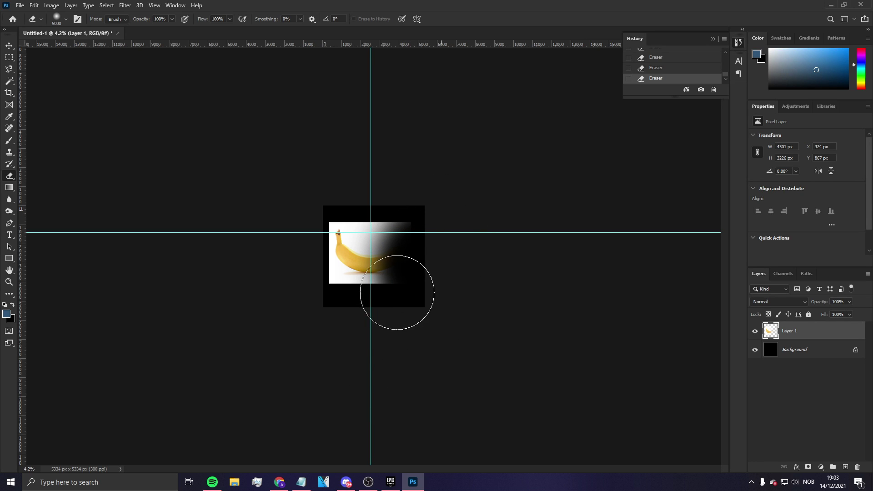
# Set the Eraser's opacity to 96% and extend the fade down the banana picture's right side.
pyautogui.click(67, 21)
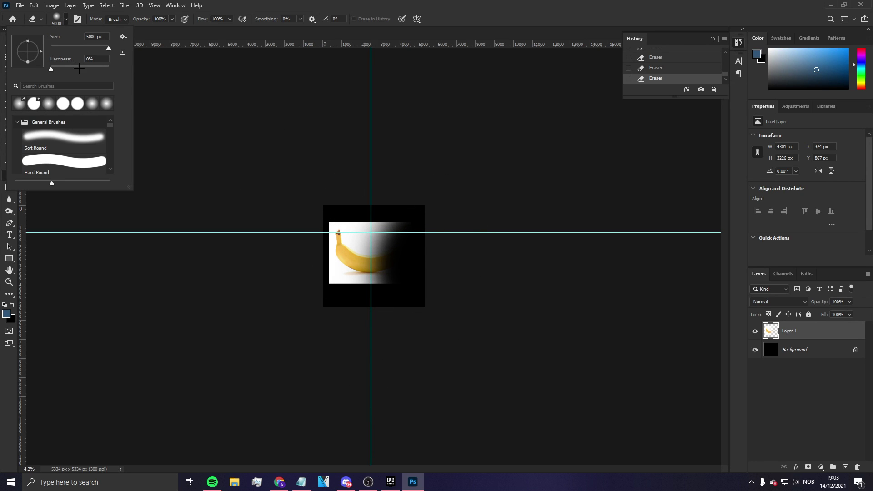
pyautogui.click(172, 19)
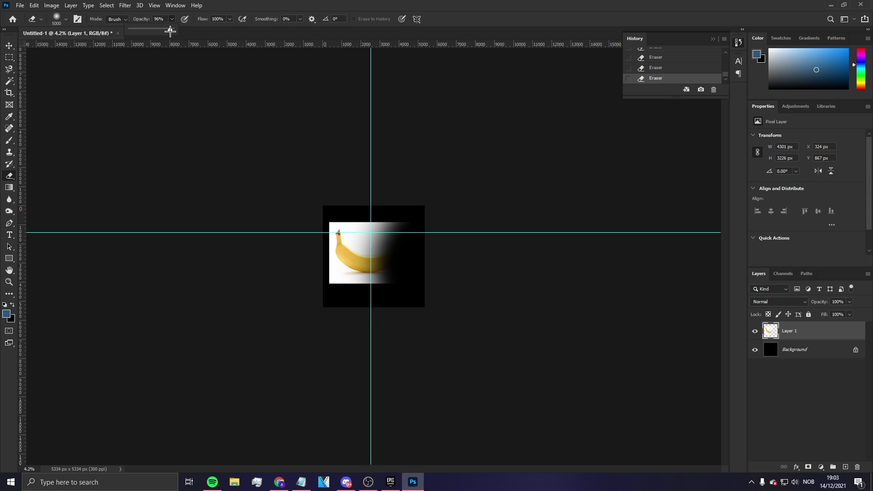
pyautogui.moveTo(417, 247); pyautogui.dragTo(417, 374)
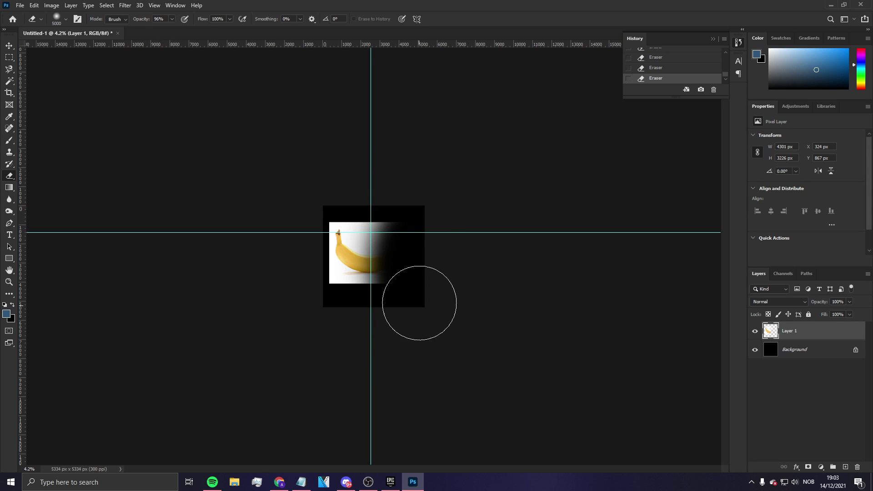
# Delete the banana picture's layer, leaving only the black background.
pyautogui.click(9, 57)
pyautogui.rightClick(409, 257)
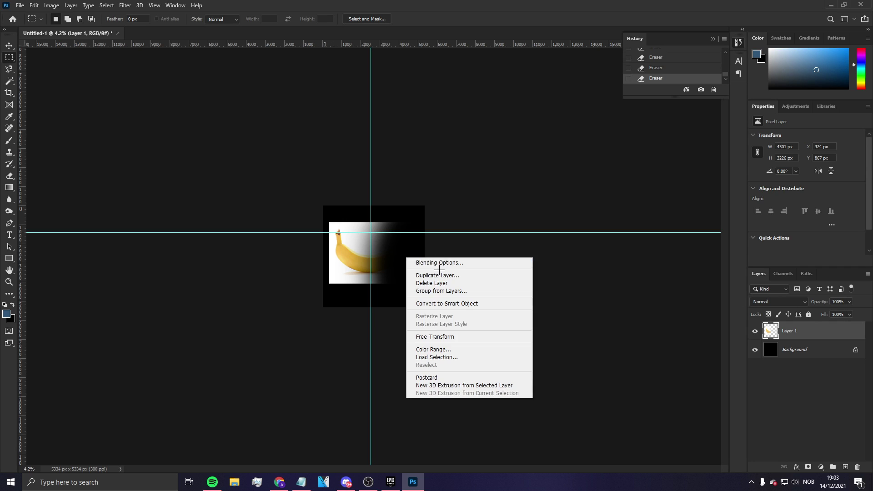
pyautogui.click(153, 251)
pyautogui.click(8, 282)
pyautogui.rightClick(380, 265)
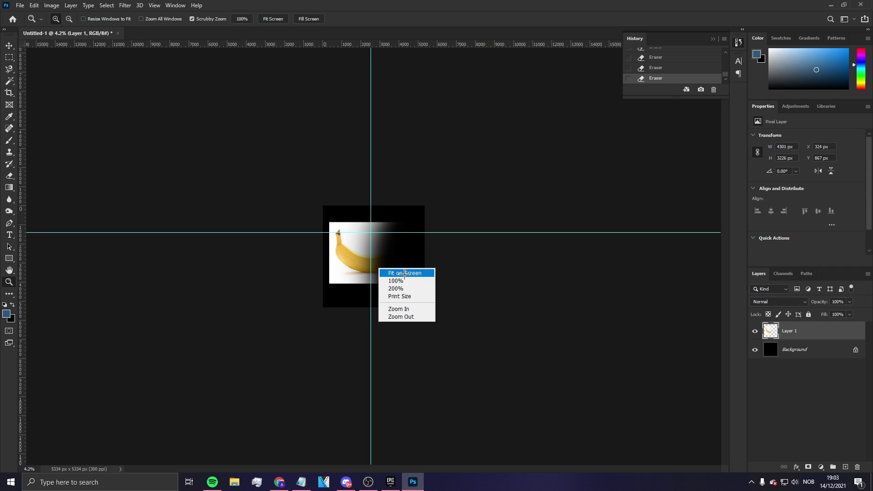
pyautogui.click(395, 269)
pyautogui.press('Delete')
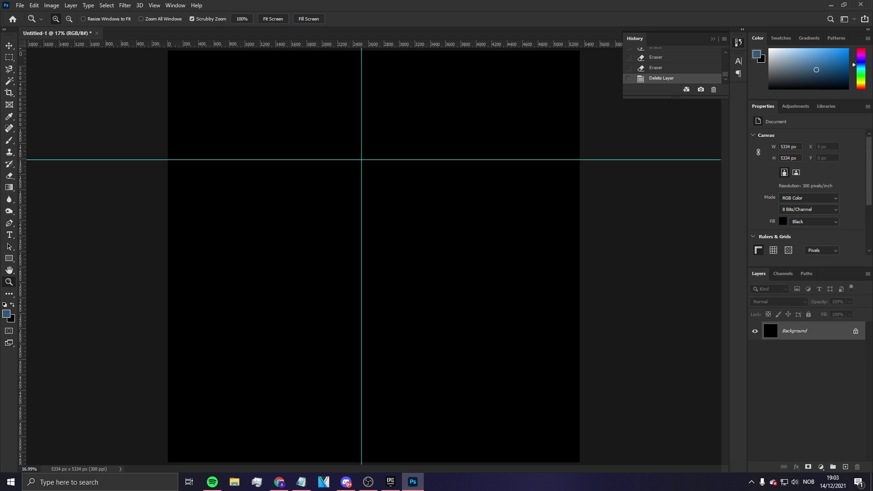
# Minimize the open windows to show the desktop.
pyautogui.click(843, 4)
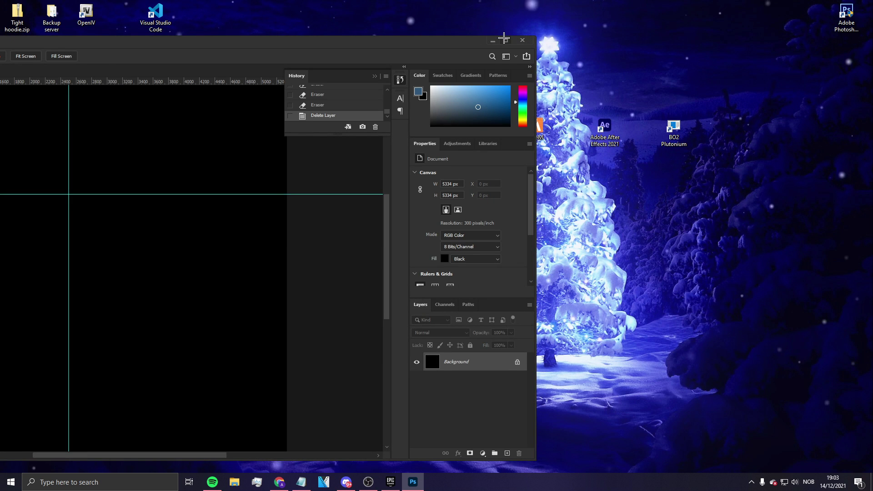
pyautogui.click(503, 38)
pyautogui.click(831, 5)
pyautogui.click(346, 481)
pyautogui.click(841, 5)
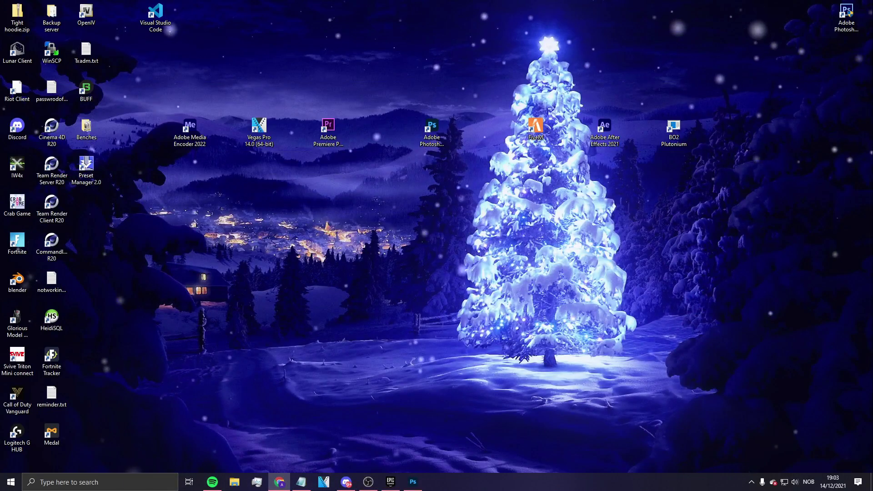